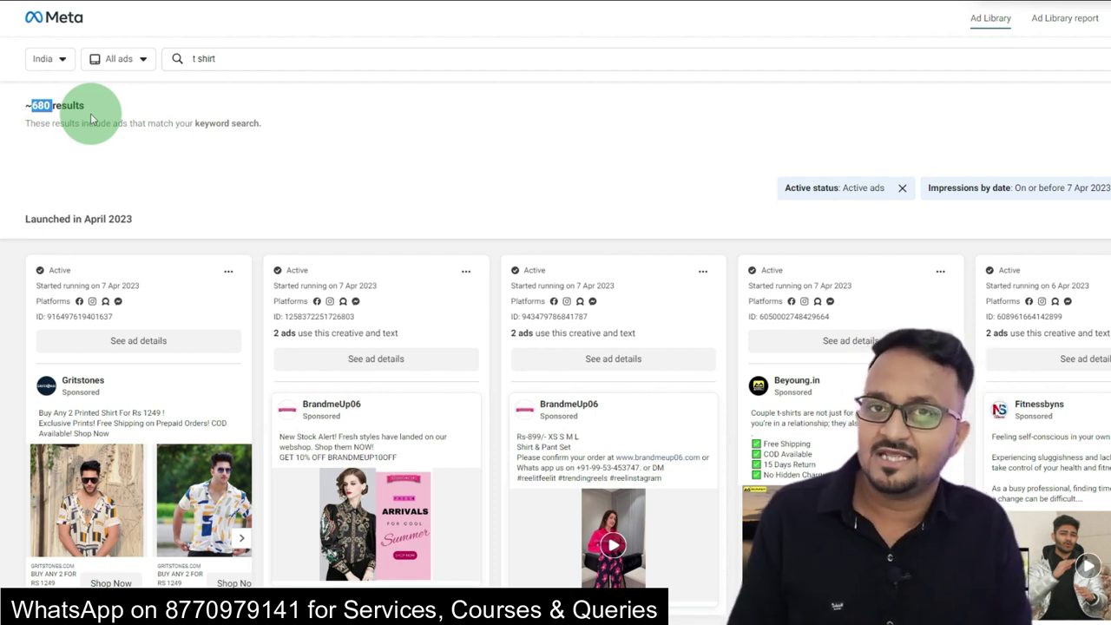
- Browse the product cards in the Gritstones printed-shirt carousel ad in the t shirt results
scroll(91, 119, down, 1)
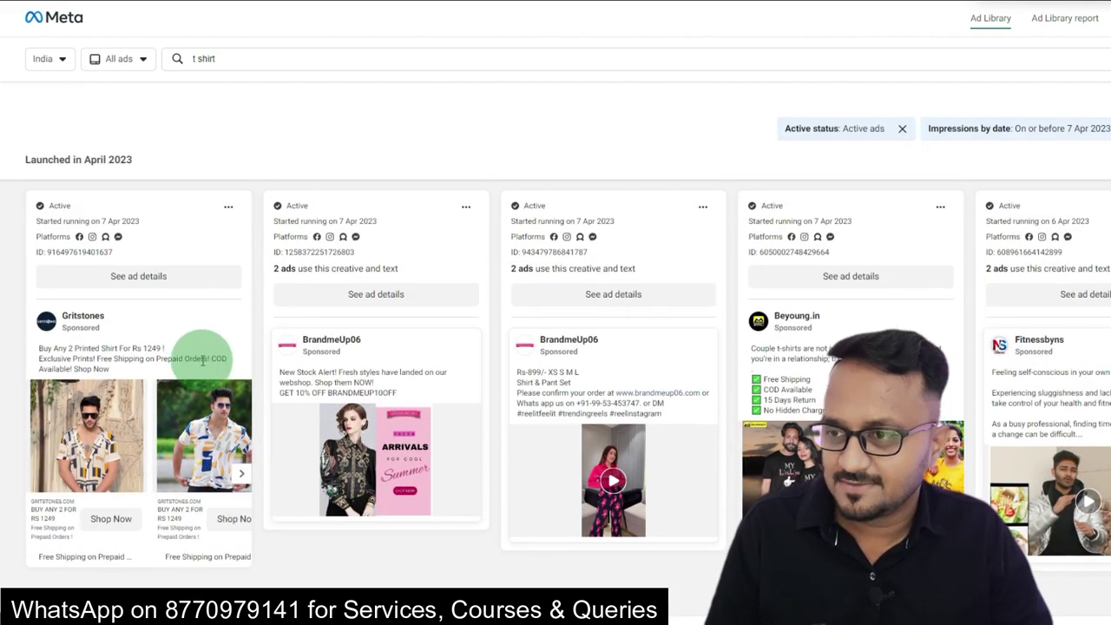
click(241, 475)
click(243, 477)
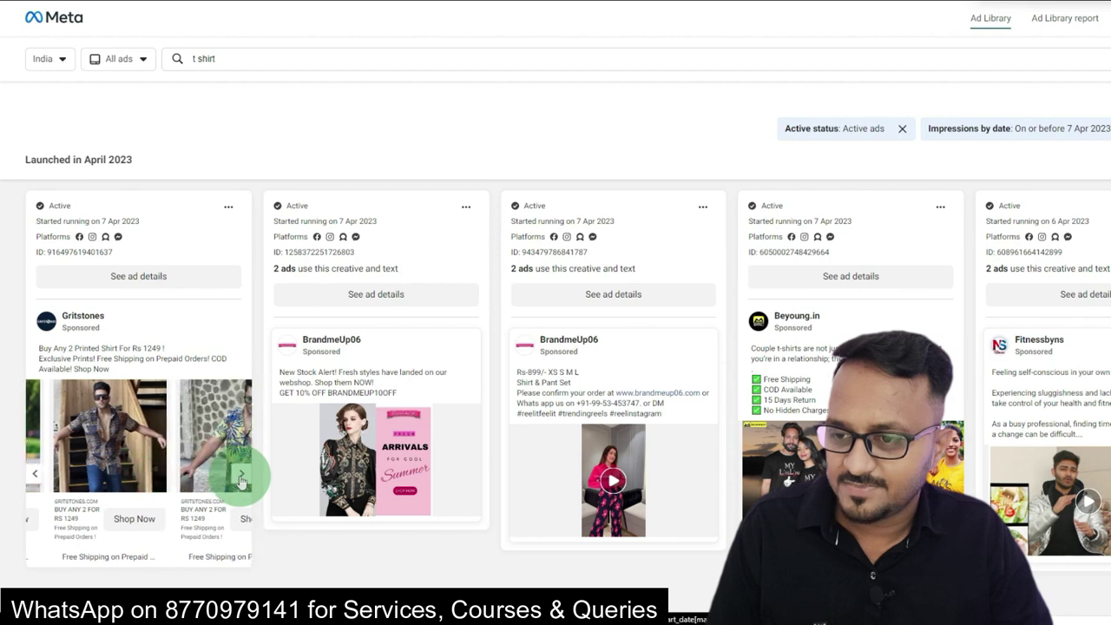
click(242, 477)
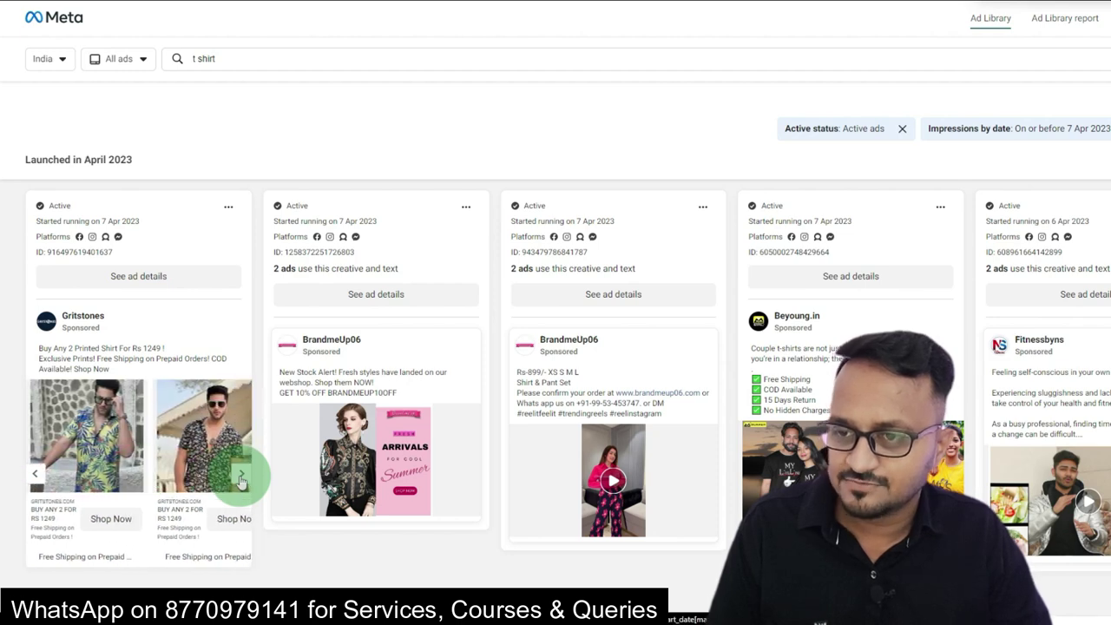
mouse_move(90, 324)
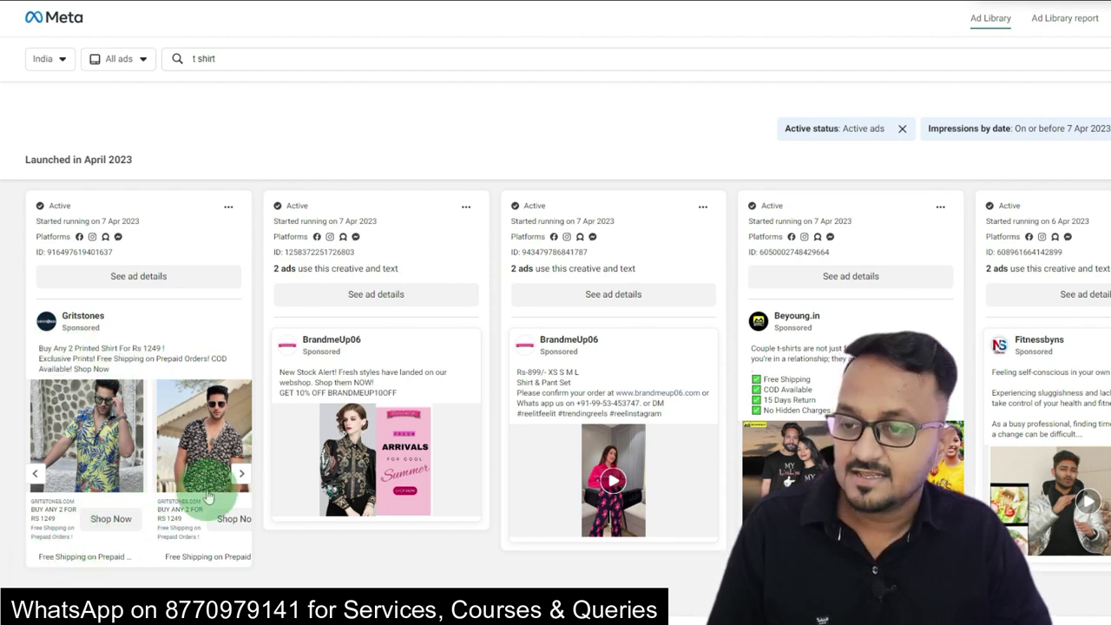
click(240, 474)
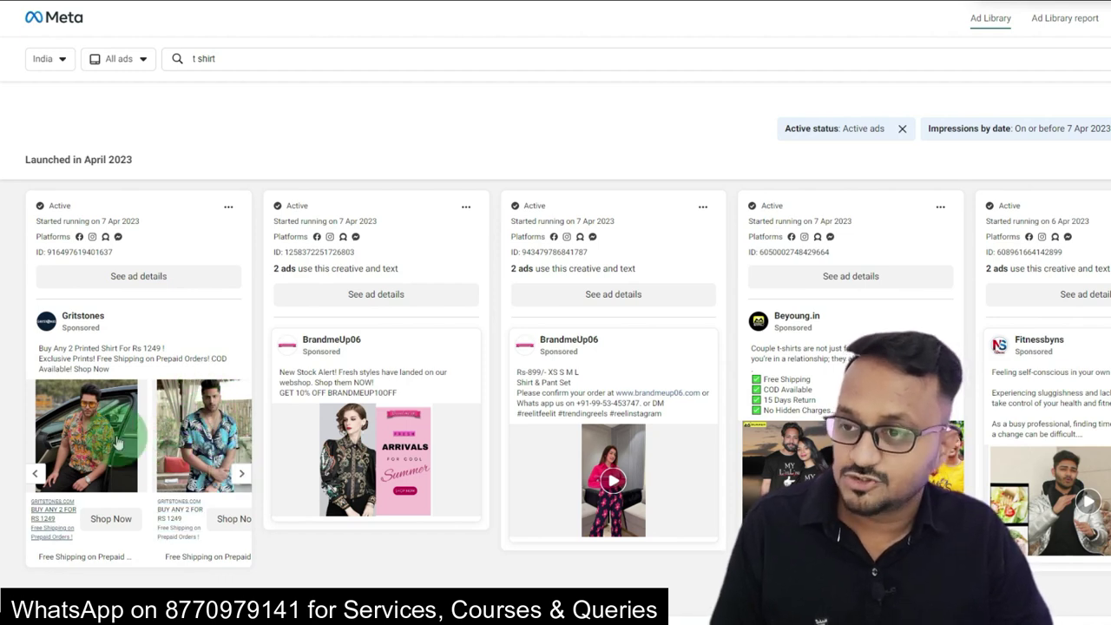
- Play the BrandmeUp06 shirt and pant set video ad and view it in full screen
scroll(288, 389, down, 1)
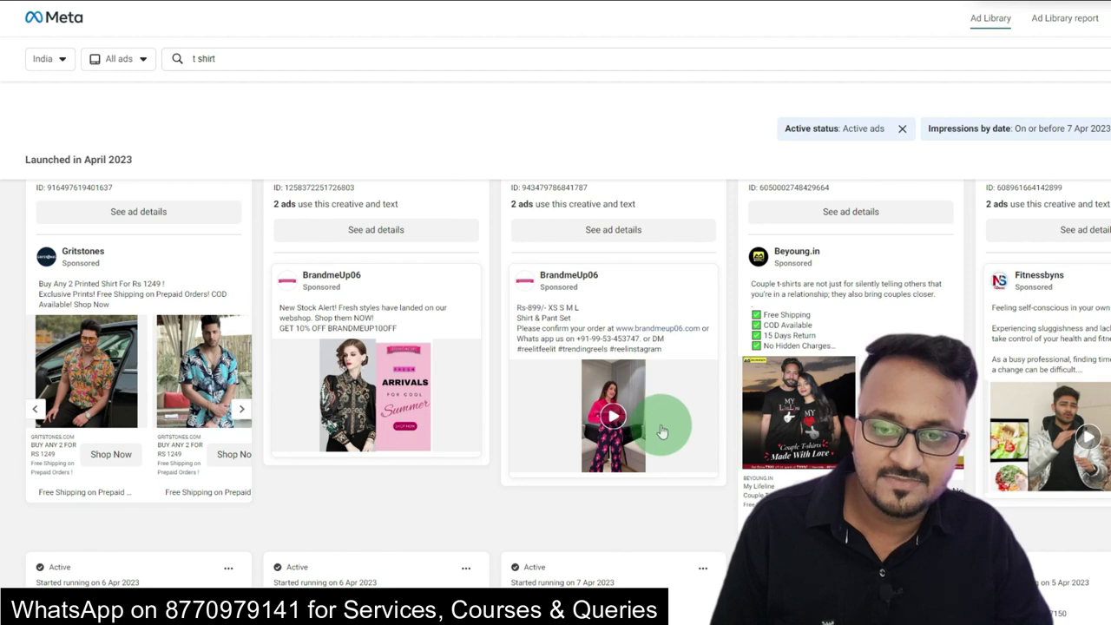
scroll(660, 429, up, 1)
scroll(638, 433, down, 1)
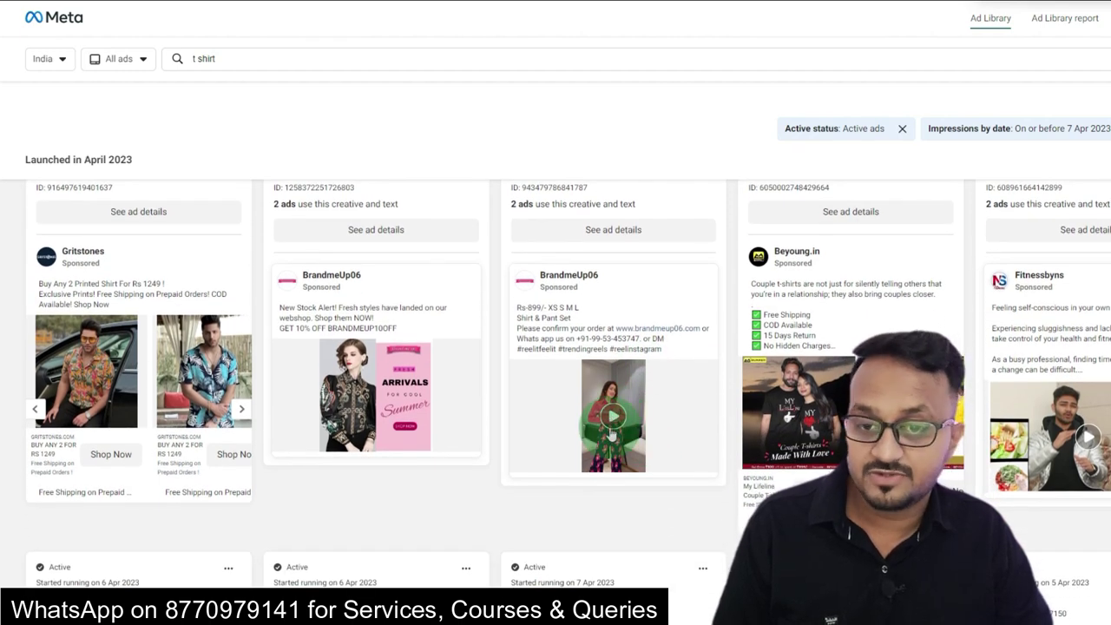
click(611, 430)
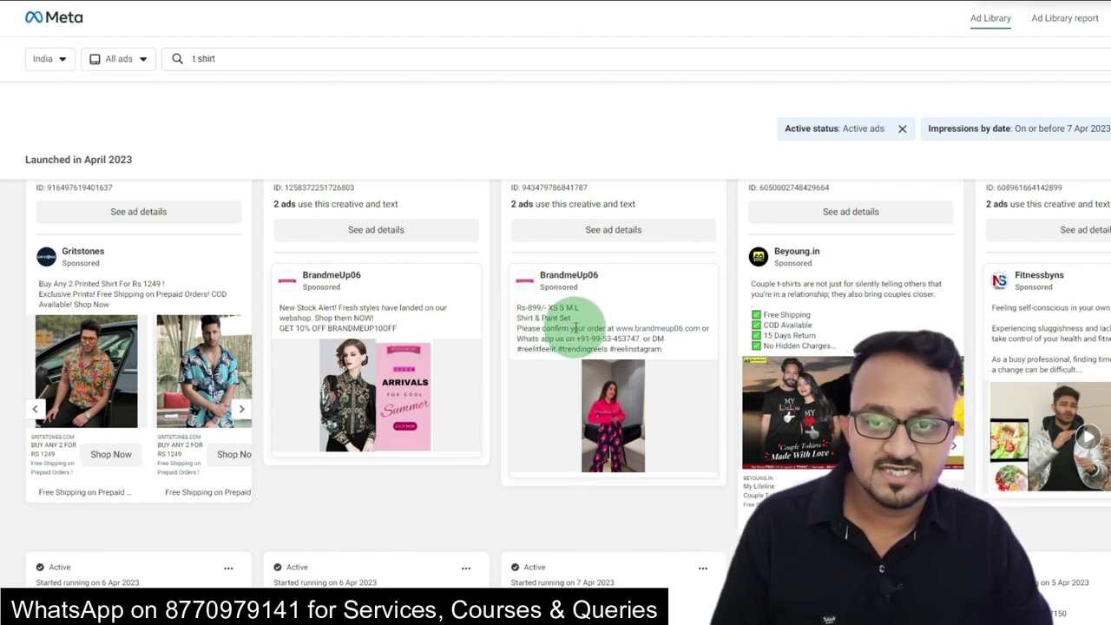
mouse_move(529, 449)
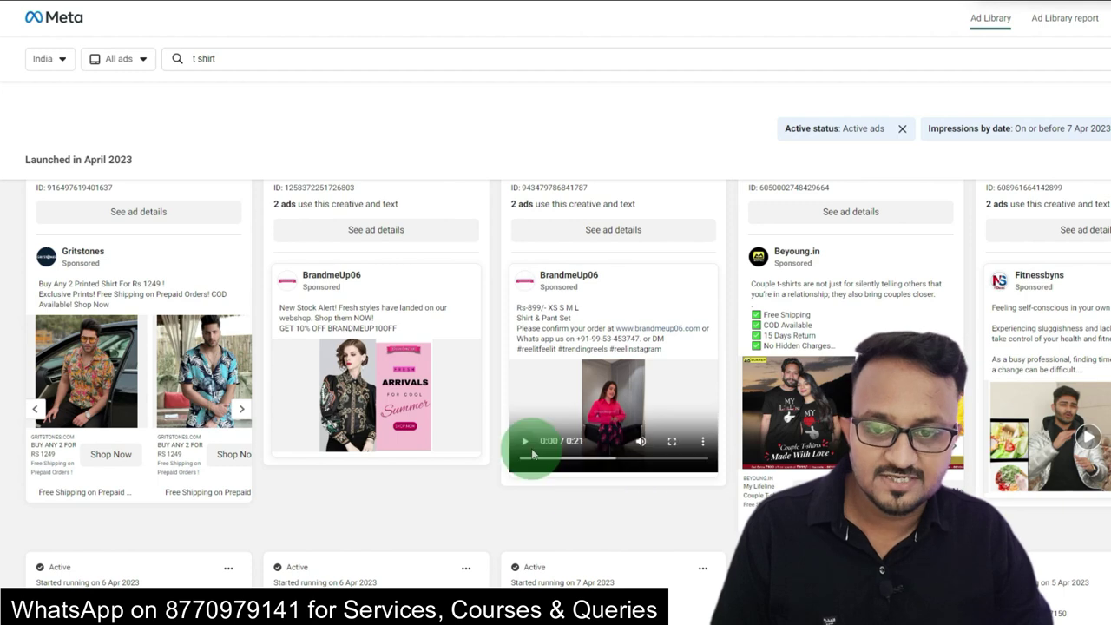
click(524, 444)
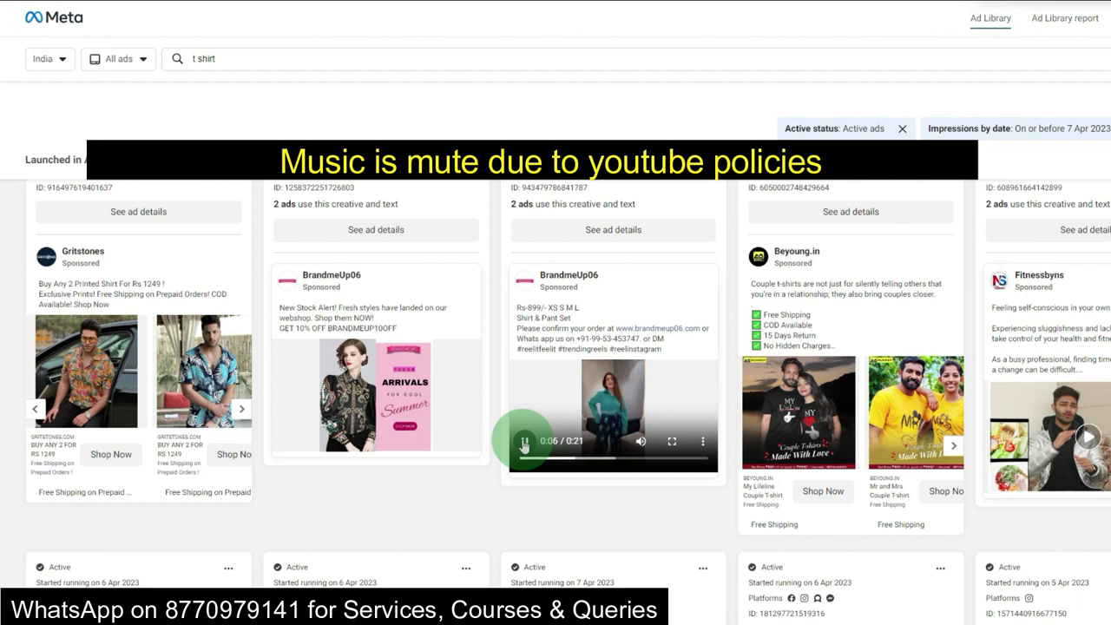
mouse_move(673, 445)
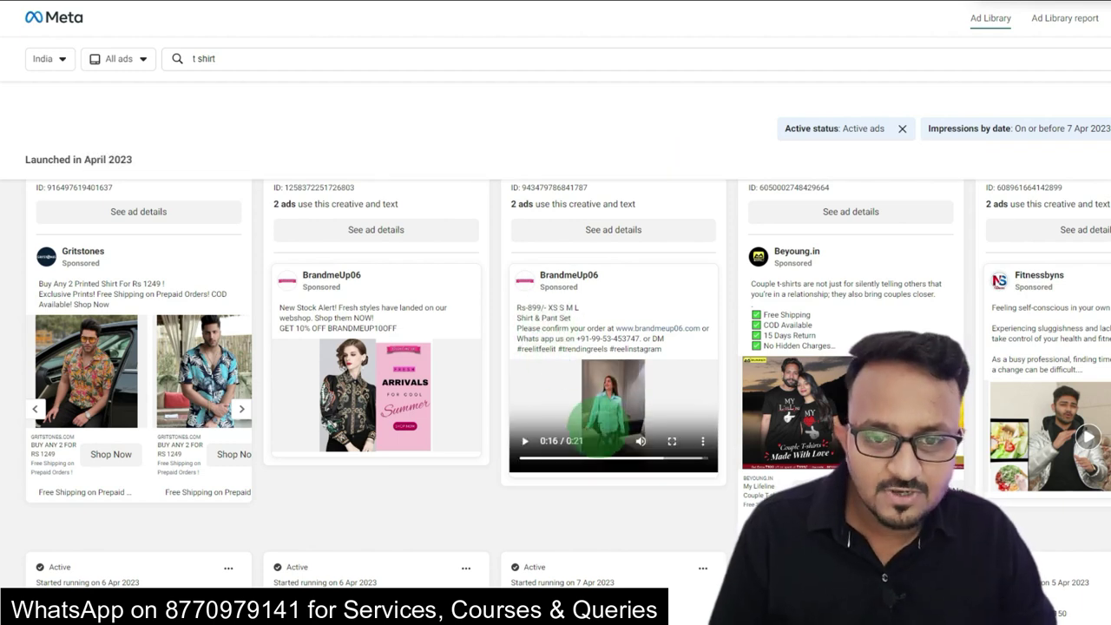
click(673, 445)
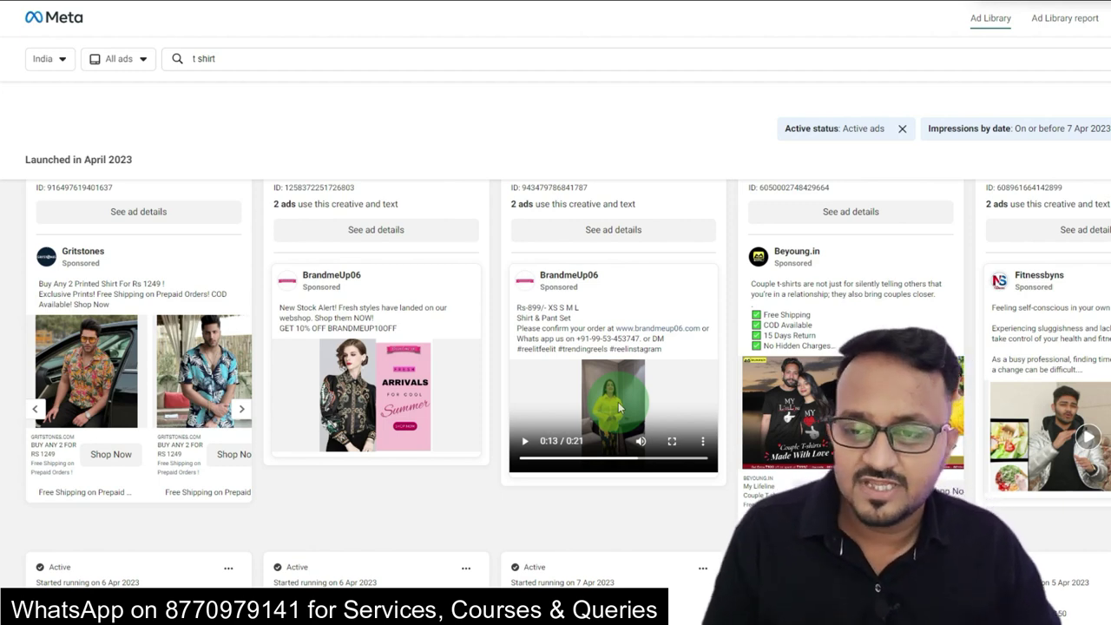
click(379, 397)
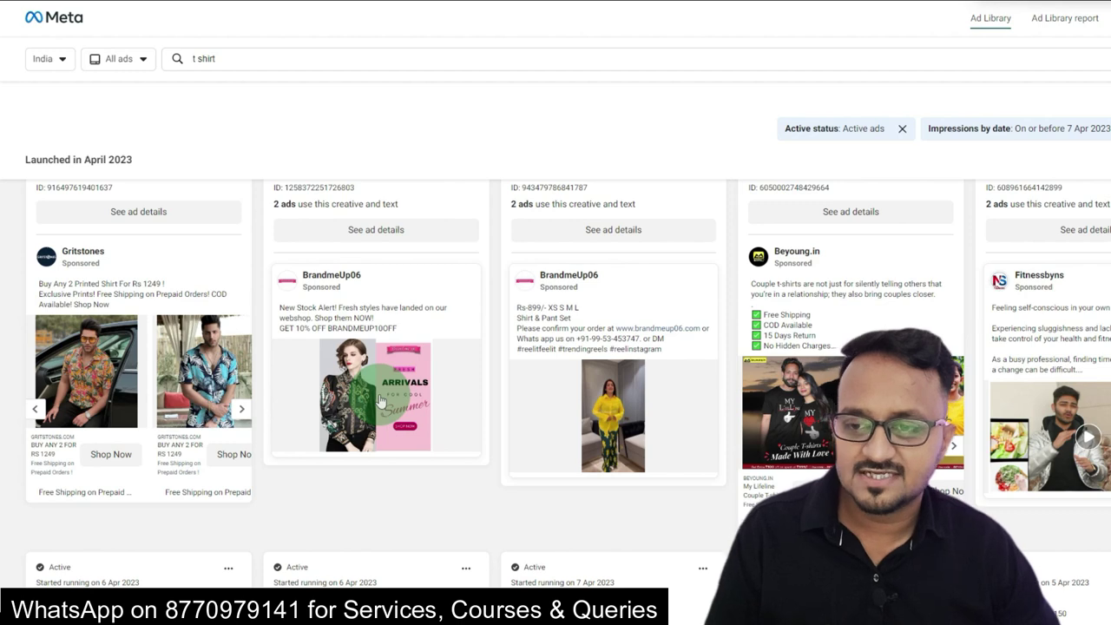
right_click(373, 390)
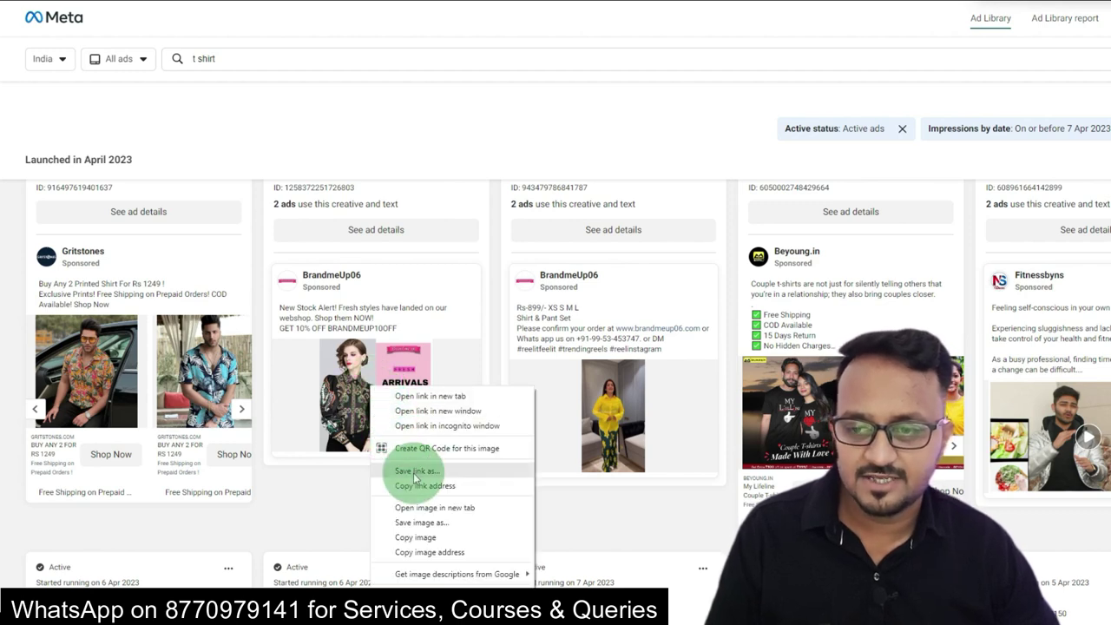
click(416, 525)
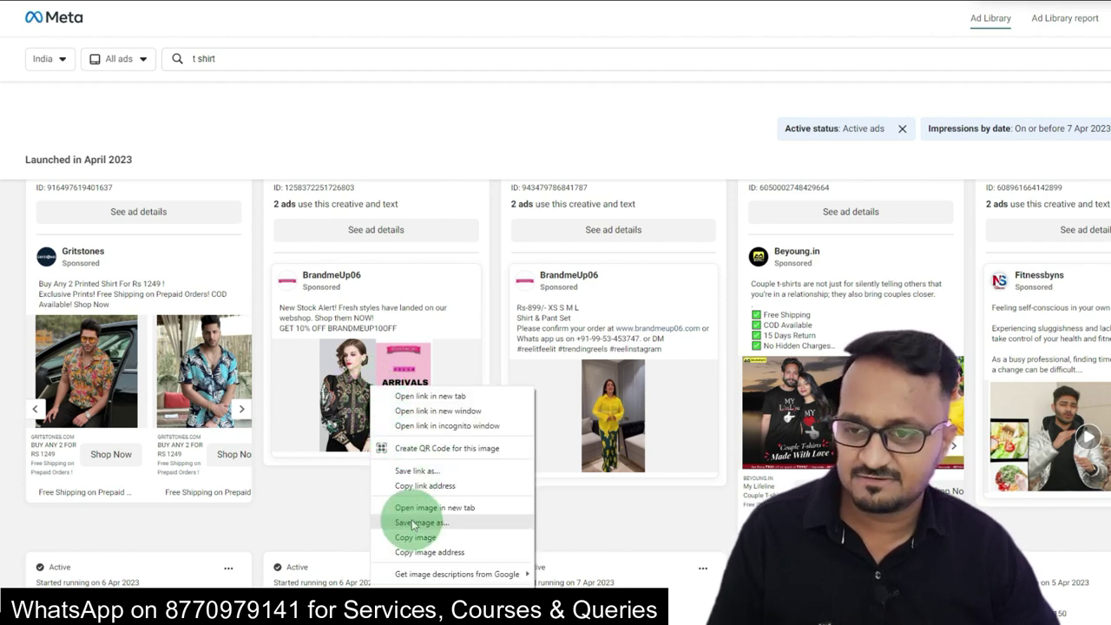
click(322, 483)
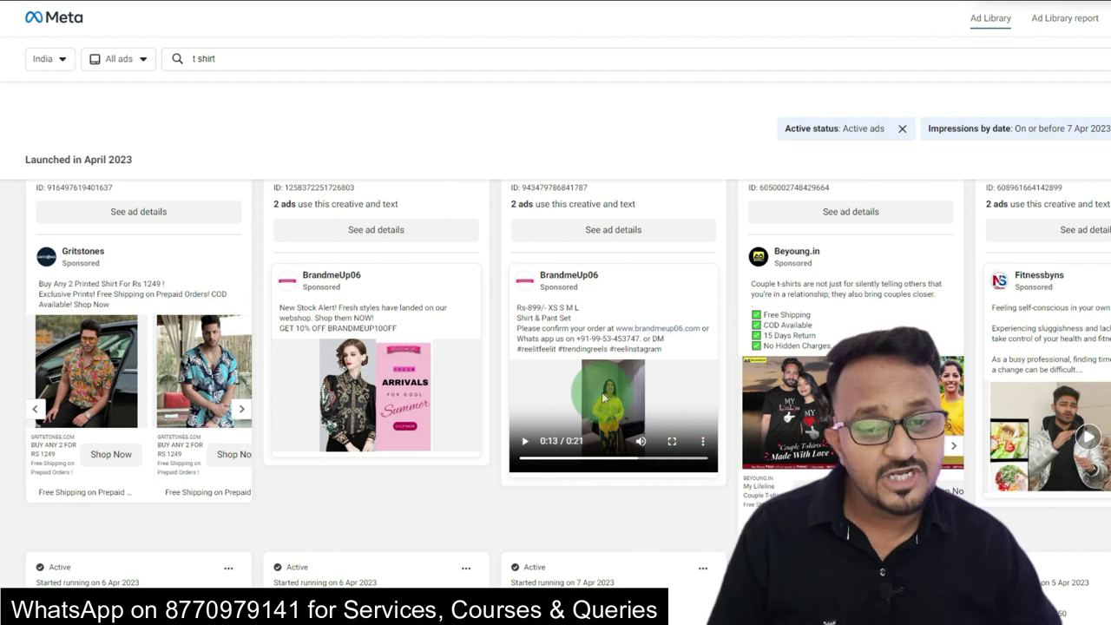
- Save the BrandmeUp06 shirt and pant set ad video to the Downloads folder, keeping the suggested file name
click(526, 442)
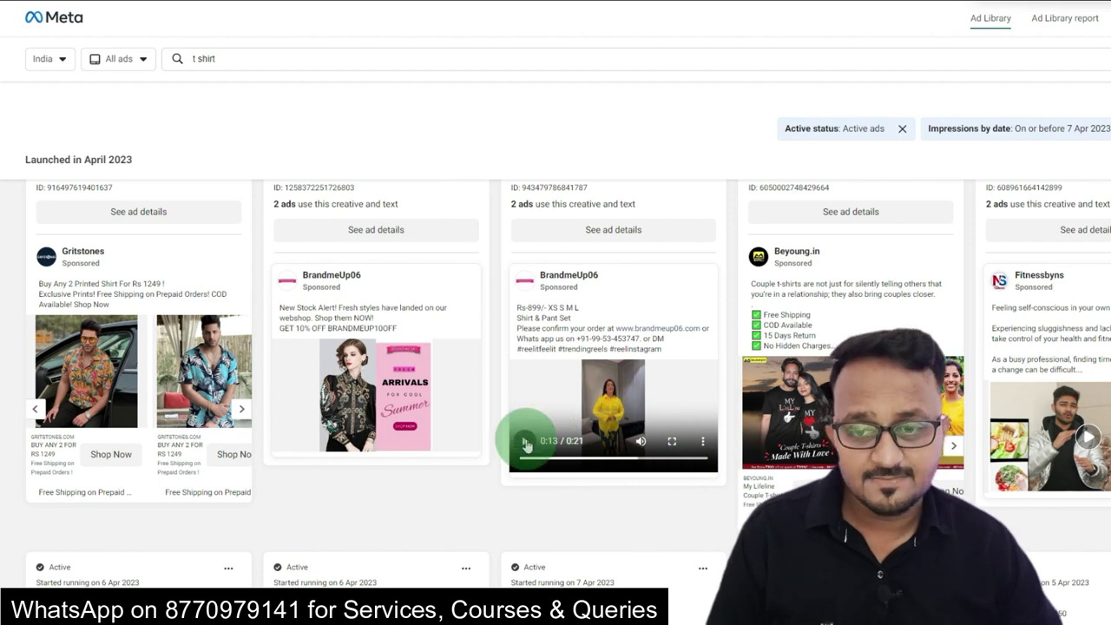
right_click(623, 400)
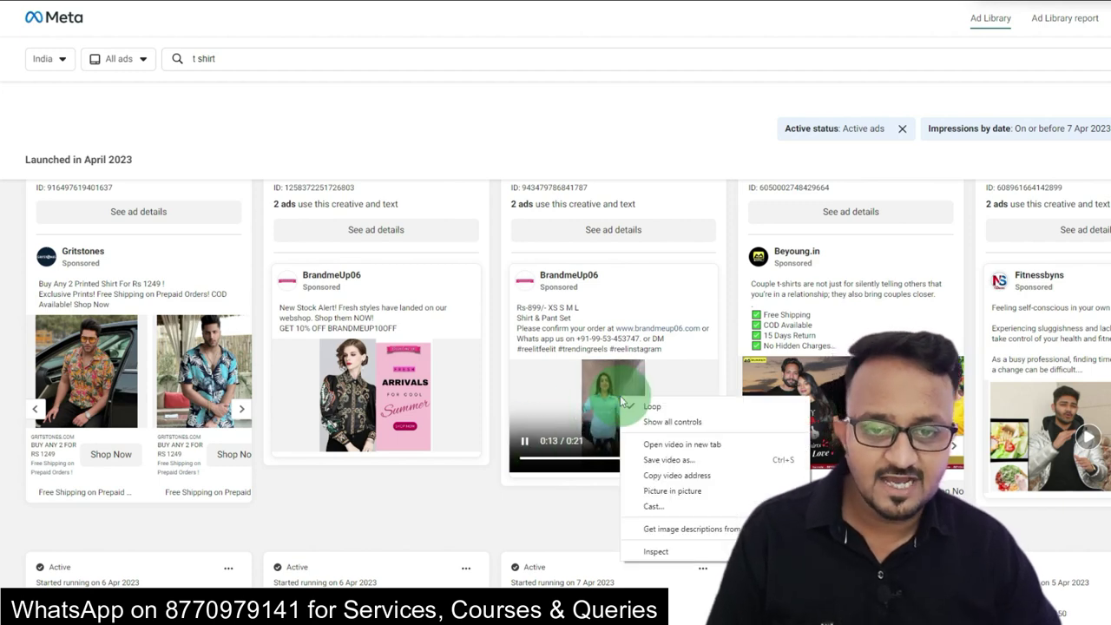
click(662, 460)
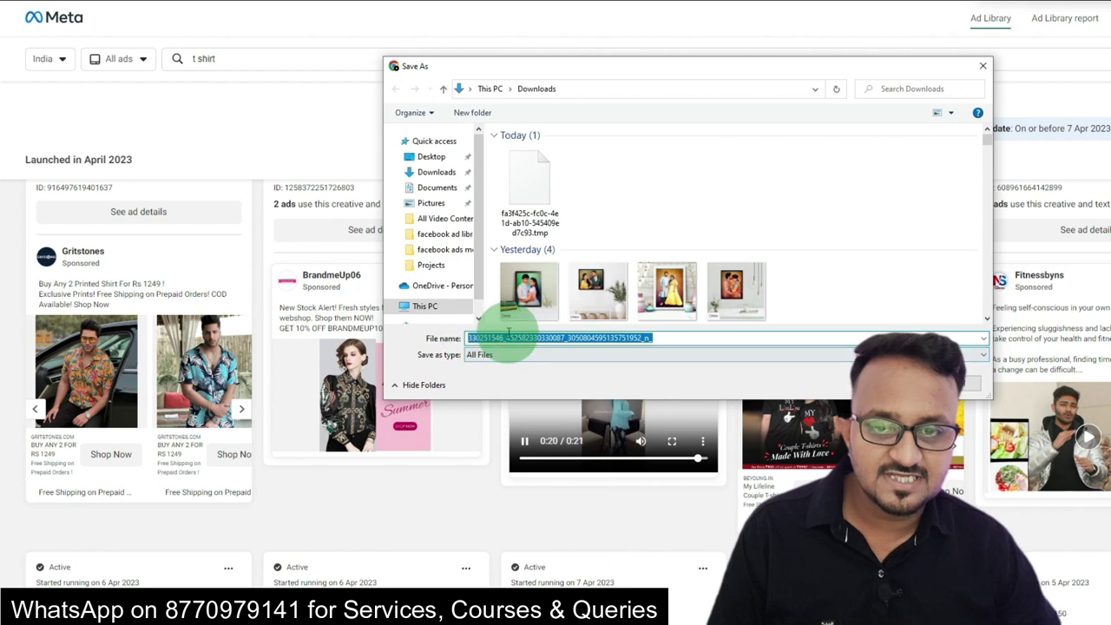
click(868, 339)
click(953, 382)
click(576, 429)
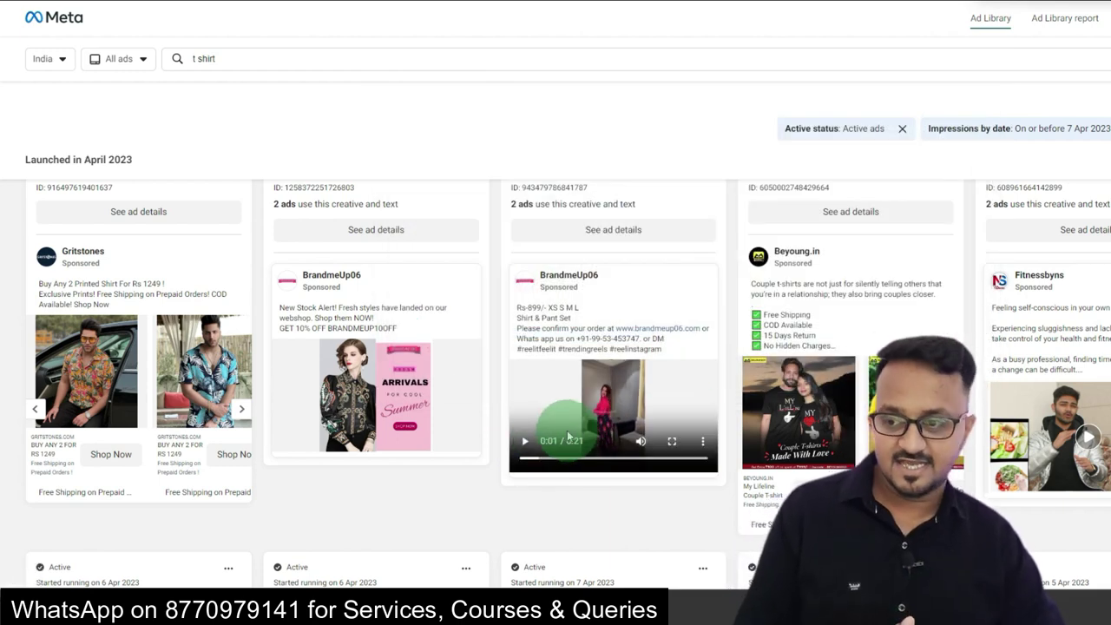
- In File Explorer, append .mp4 to the name of the newly saved video file in the Downloads folder
click(442, 542)
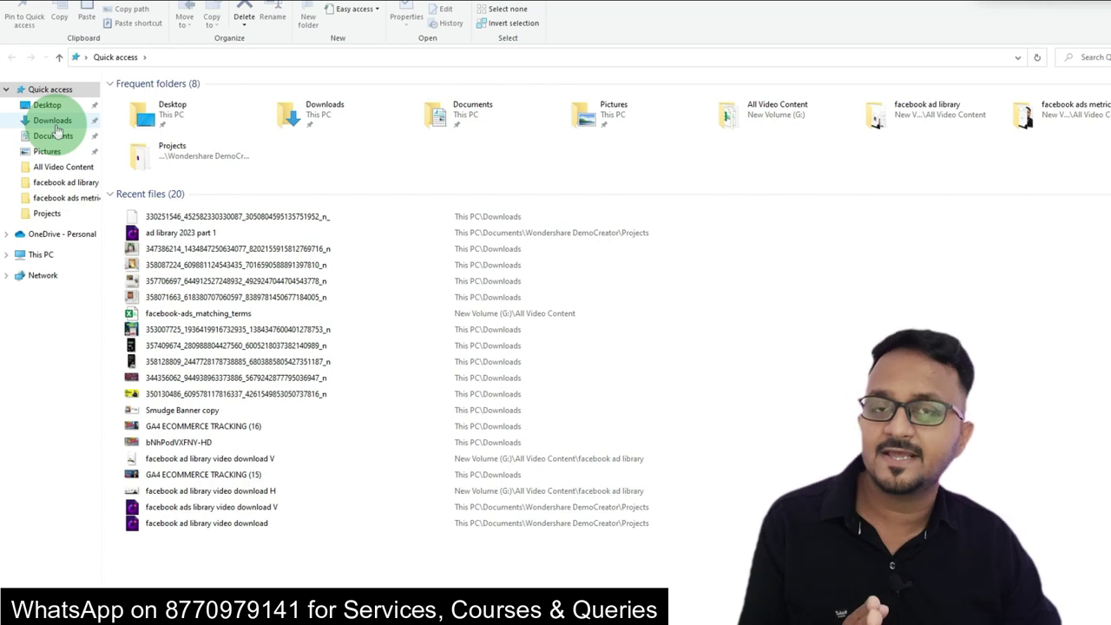
click(55, 123)
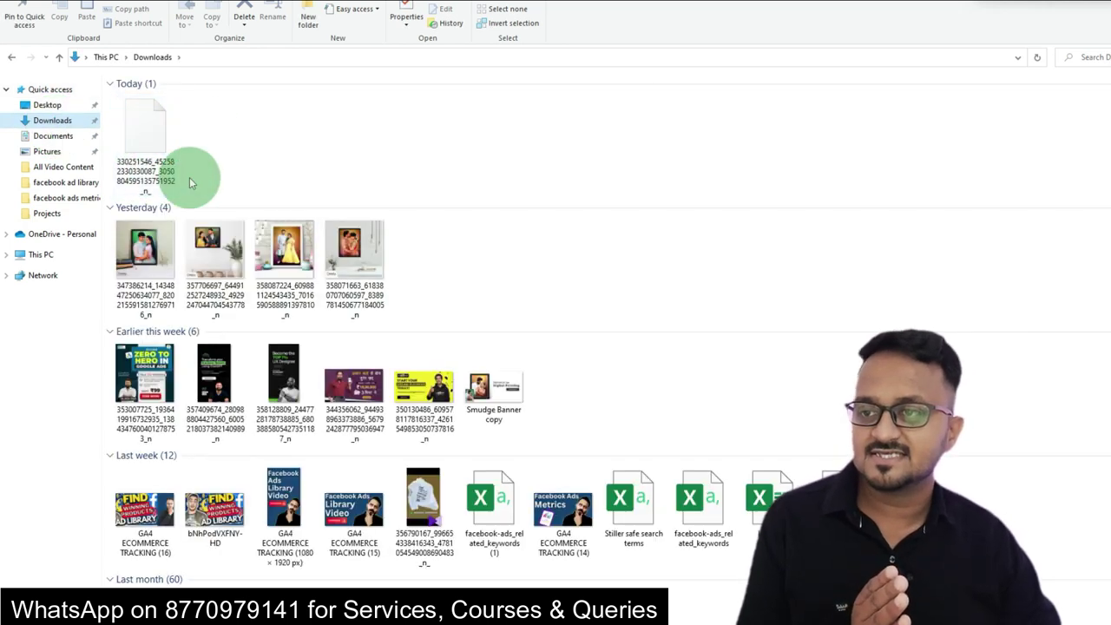
click(143, 137)
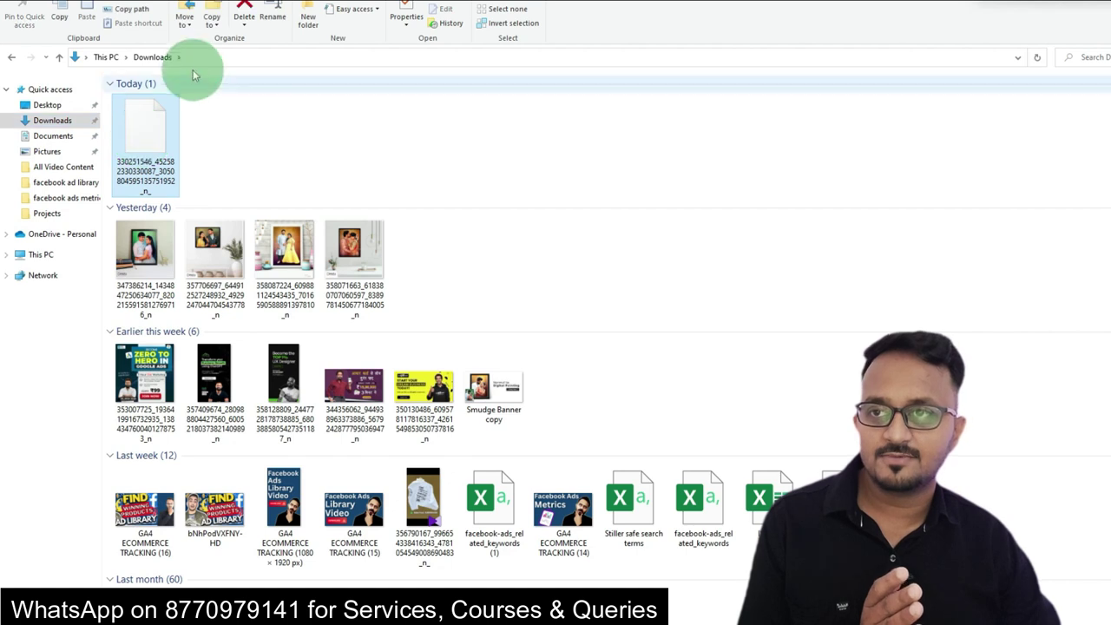
click(274, 22)
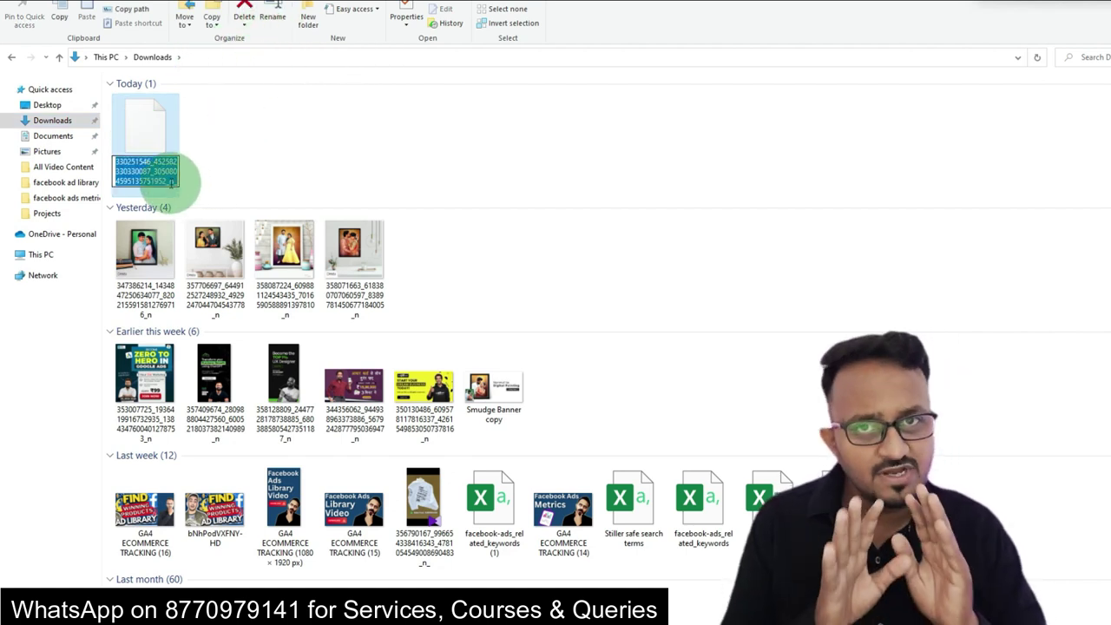
click(171, 182)
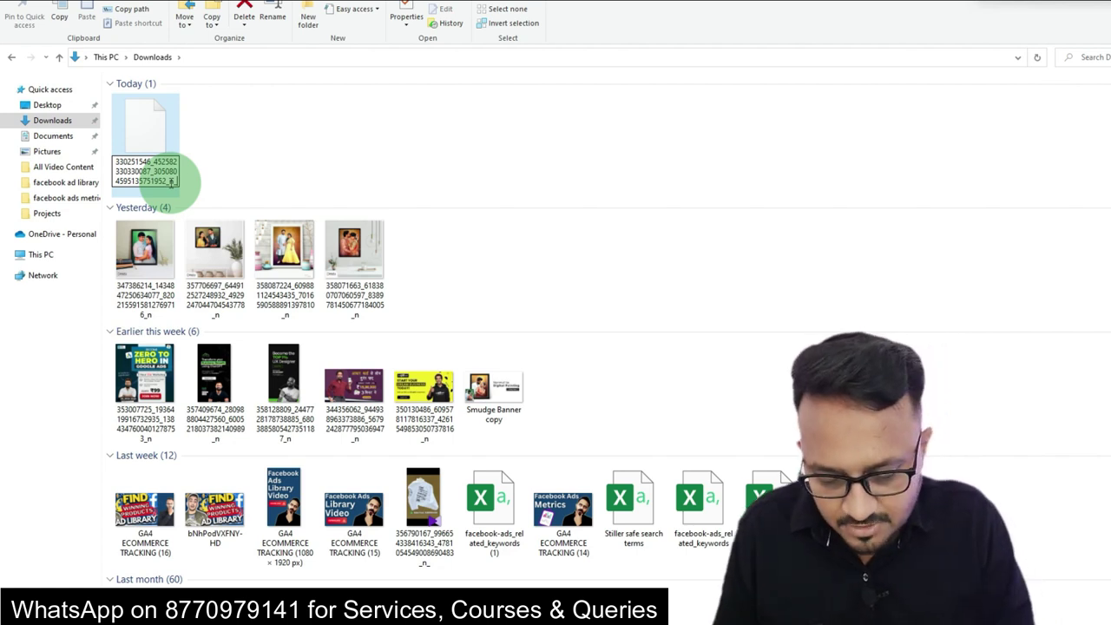
text(.mp4)
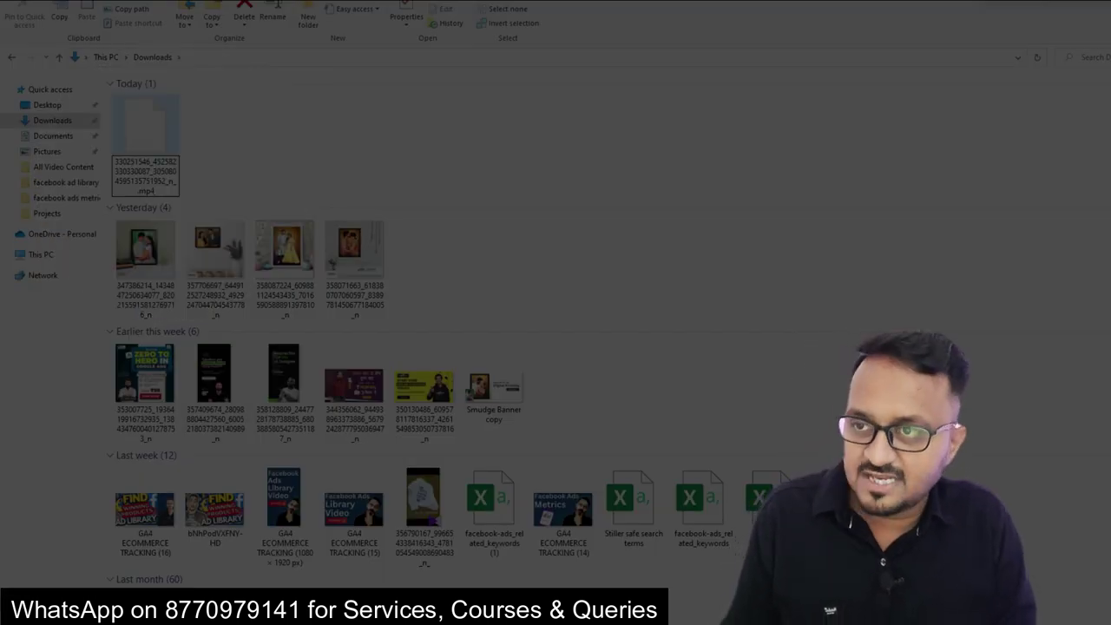
key(Return)
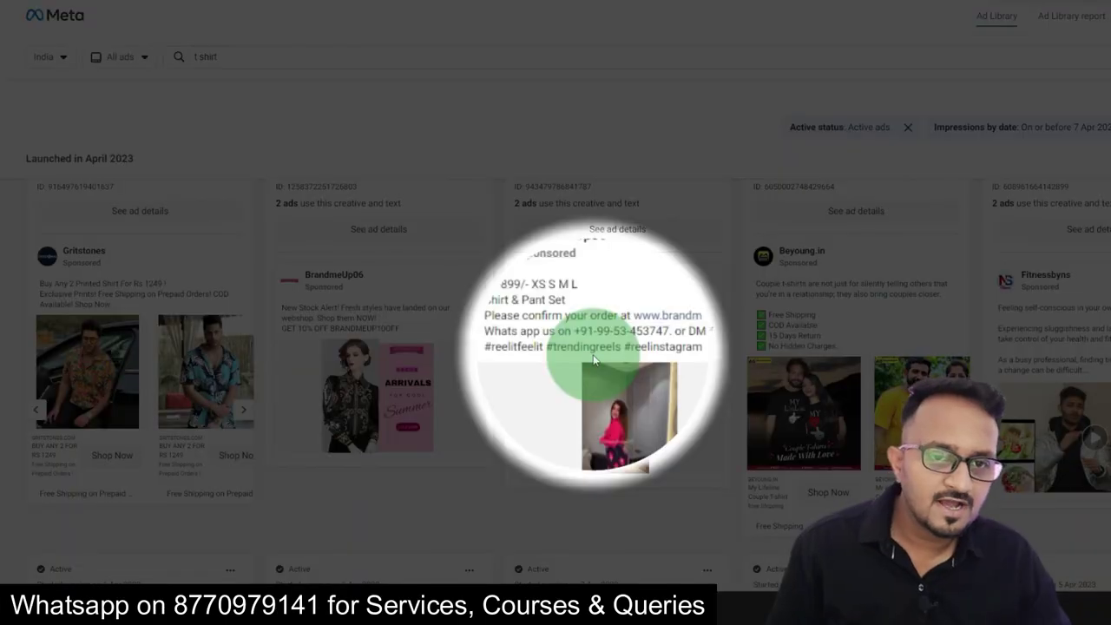
- Expand the Beyoung.in couple t-shirt ad's text and read its full copy
scroll(594, 360, down, 1)
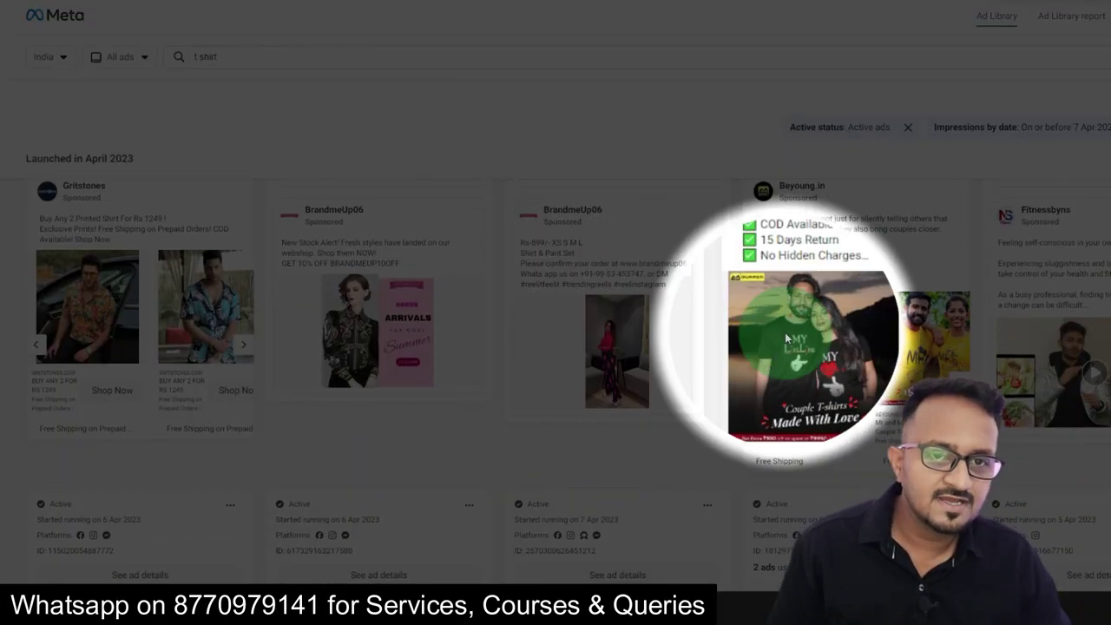
drag(771, 249, 838, 279)
click(769, 227)
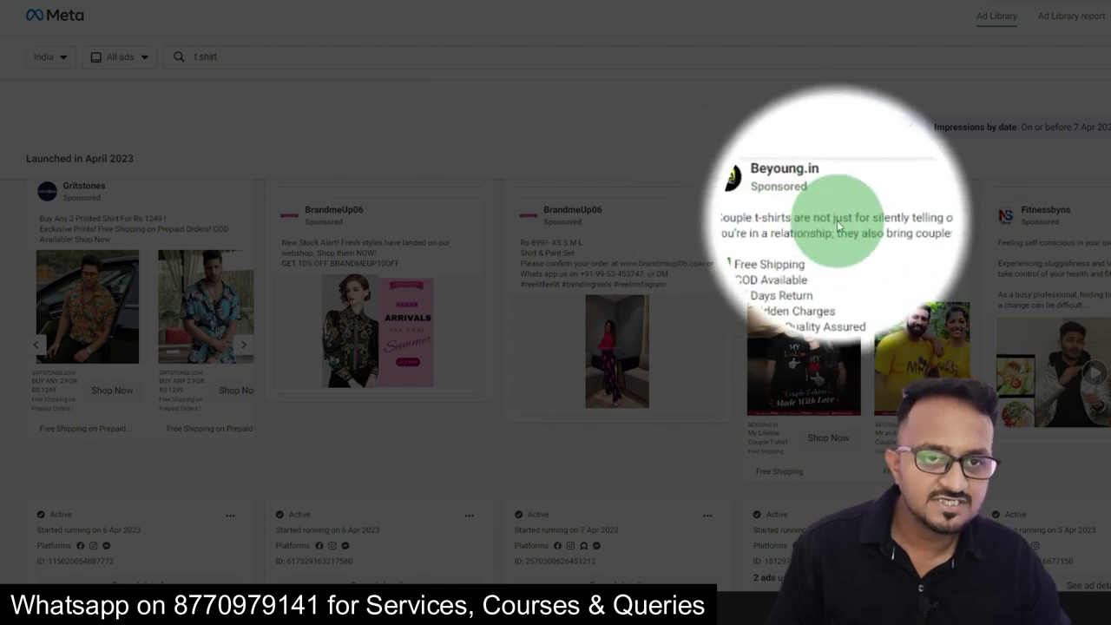
drag(855, 220, 914, 219)
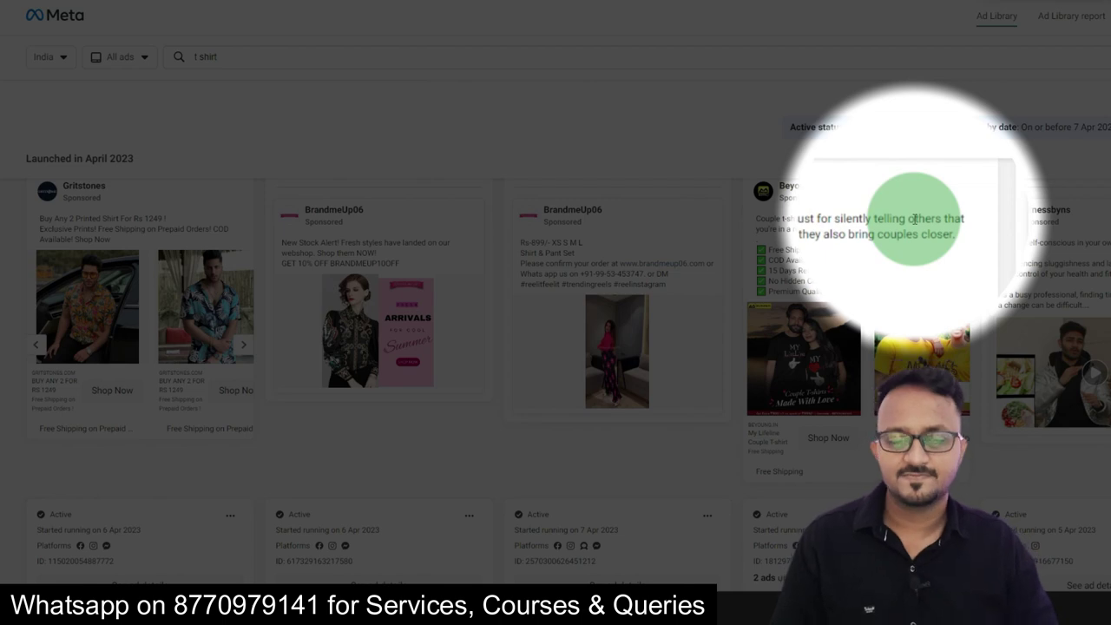
- Open the details of the Beyoung.in couple t-shirt ad and show the ad's option for copying its link
scroll(857, 327, up, 2)
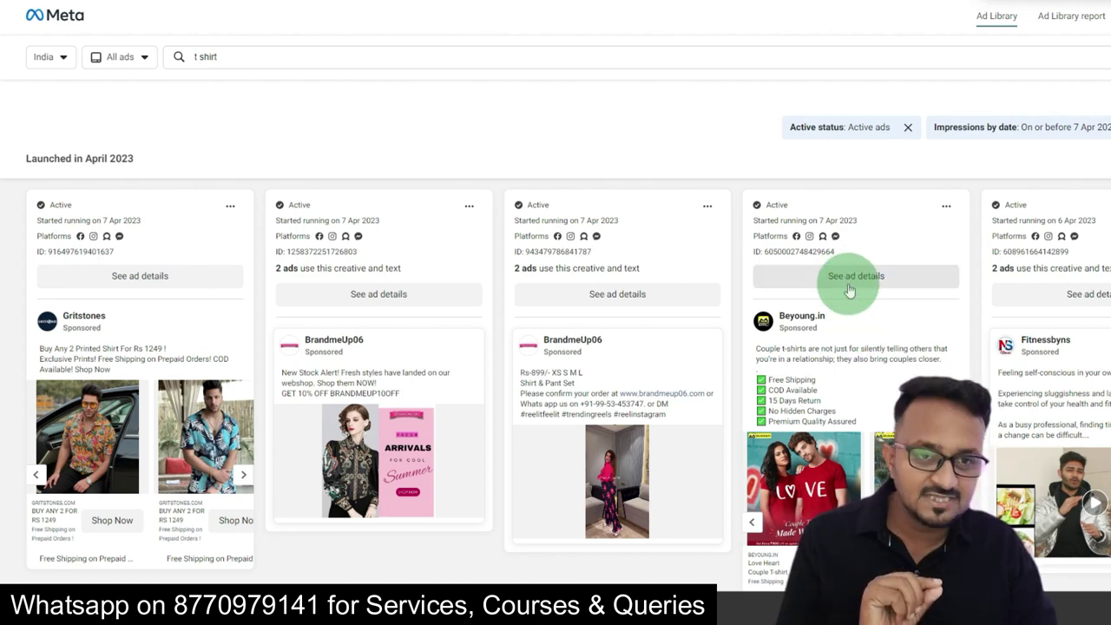
click(850, 290)
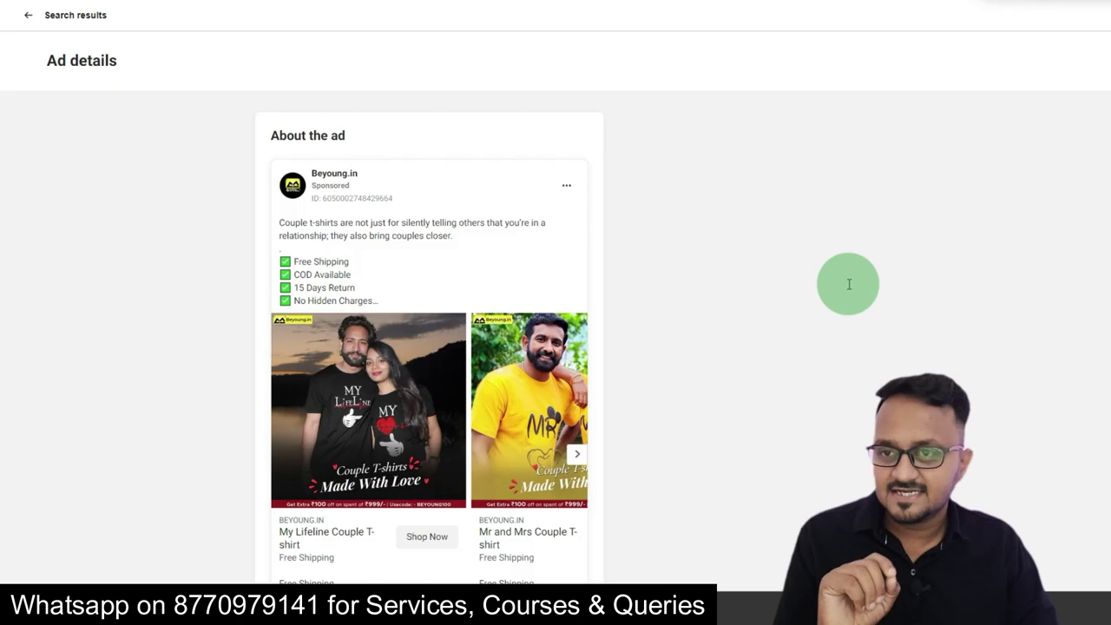
scroll(447, 213, down, 1)
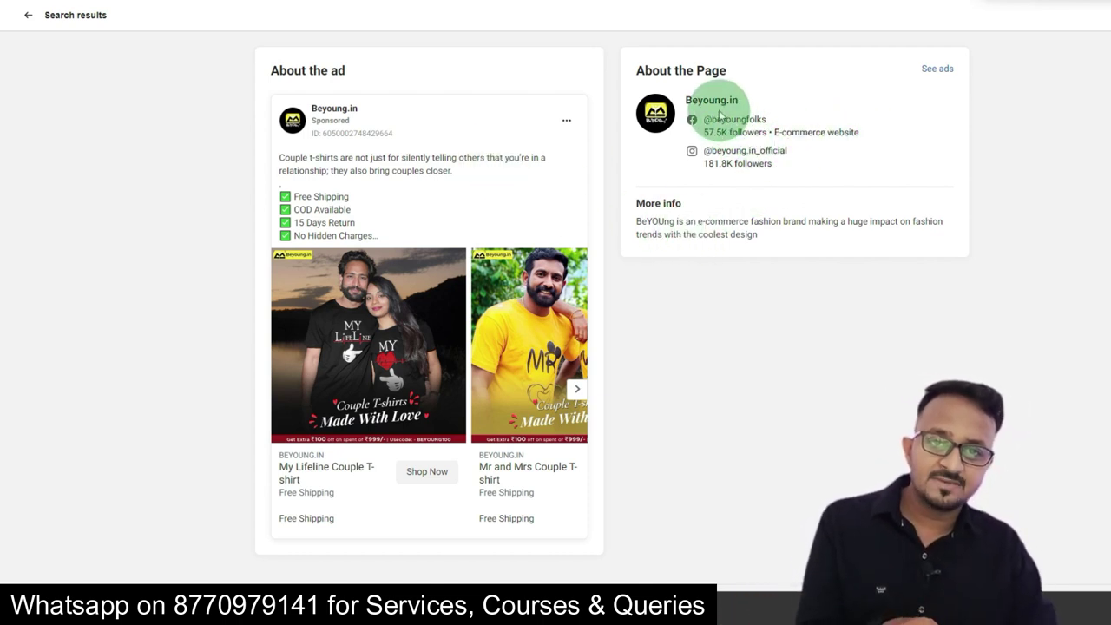
right_click(935, 77)
key(Escape)
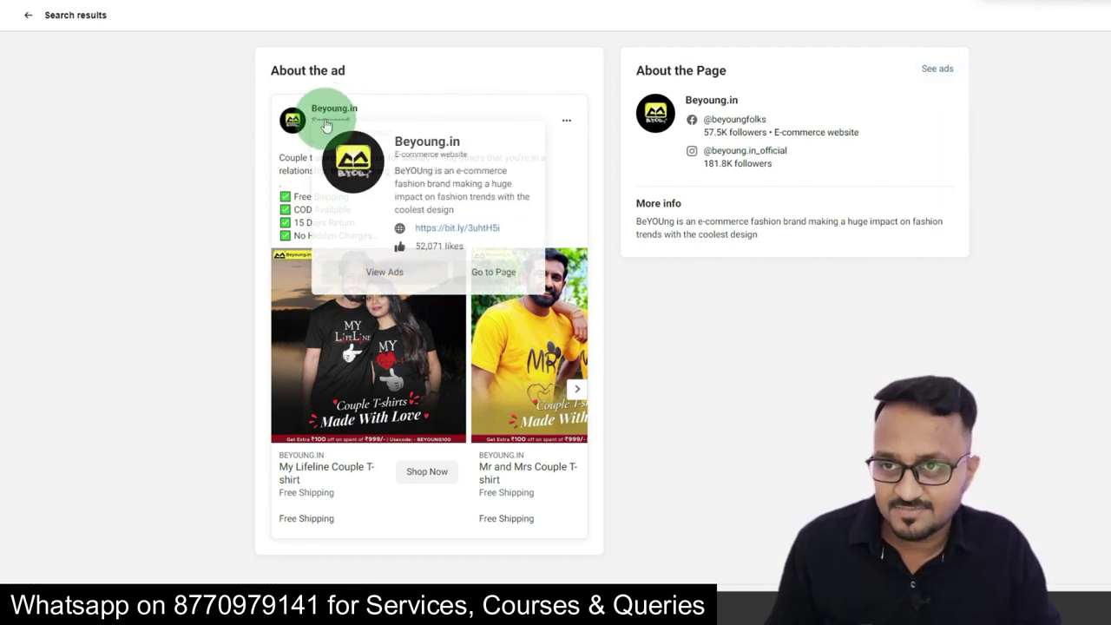
click(566, 124)
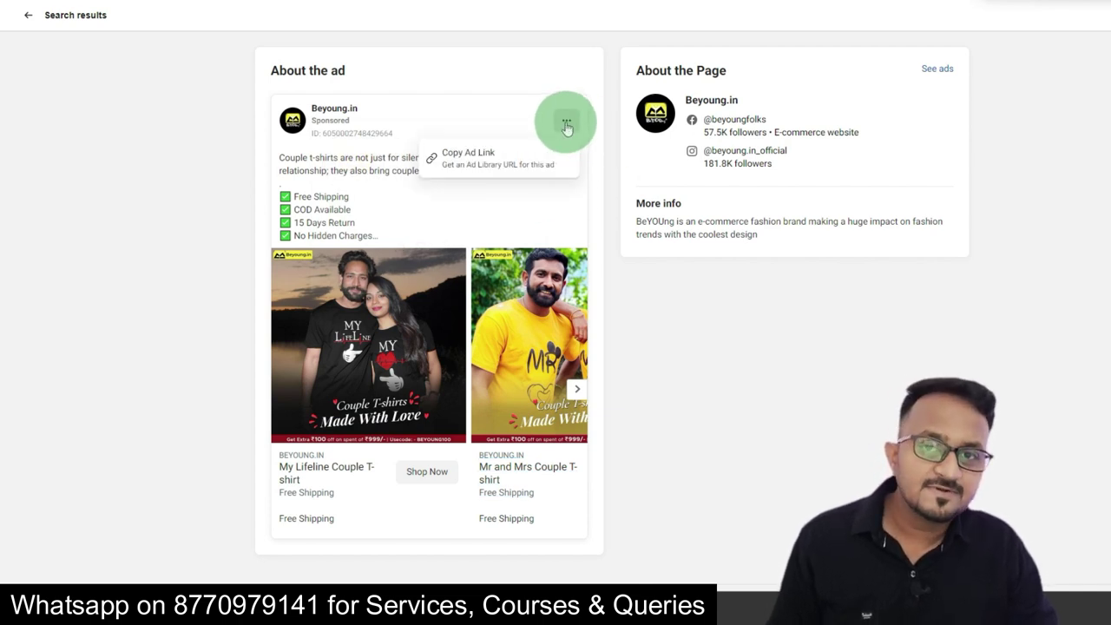
- Copy the link of the Beyoung.in couple t-shirt ad and open it in a new browser tab
click(458, 163)
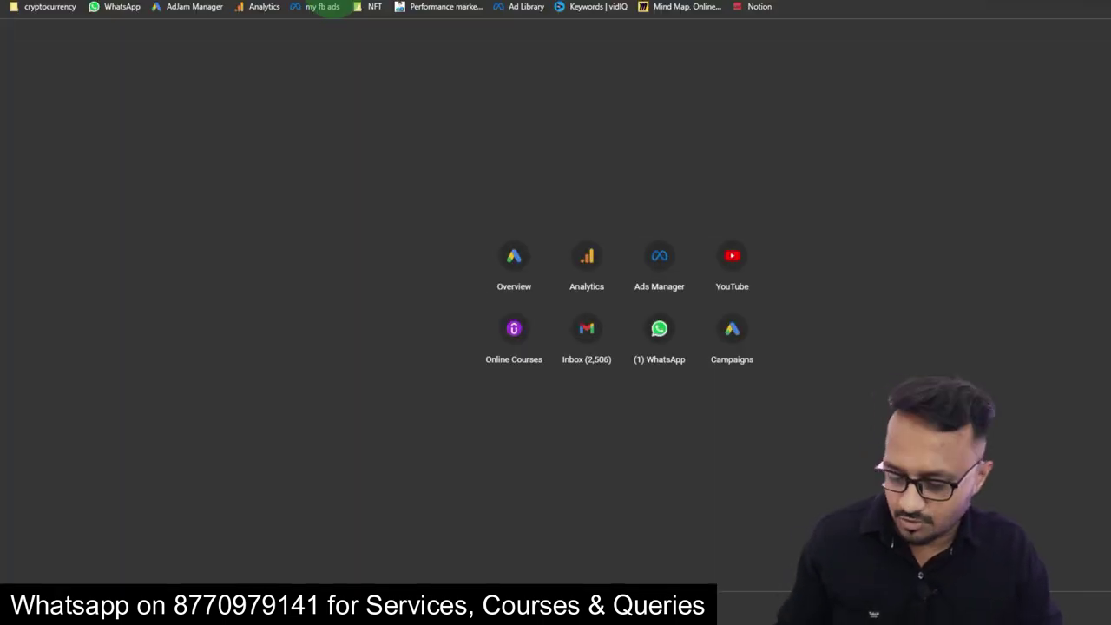
key(ctrl+v)
key(Return)
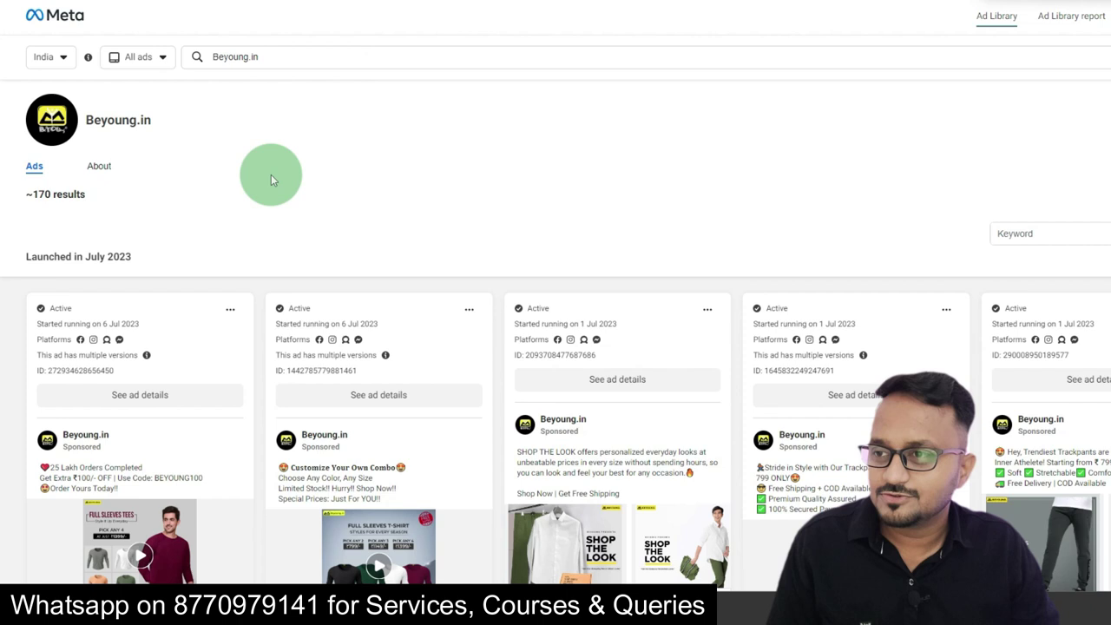
- Examine Beyoung.in's page information, number of ads and the ads it launched in July and June 2023
scroll(268, 178, down, 1)
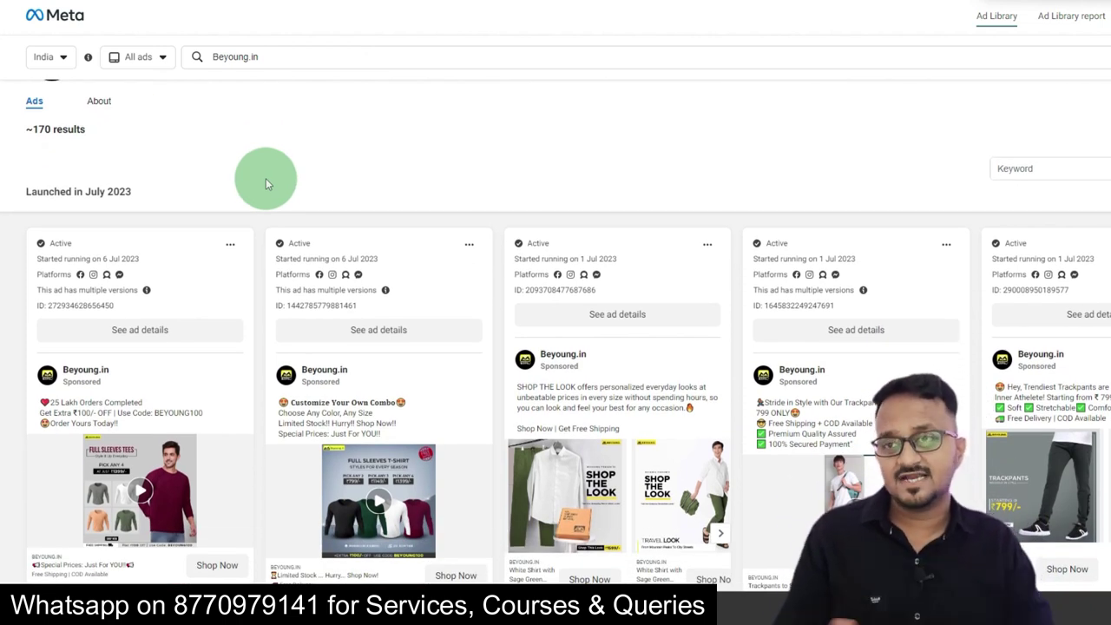
scroll(265, 177, up, 1)
mouse_move(87, 127)
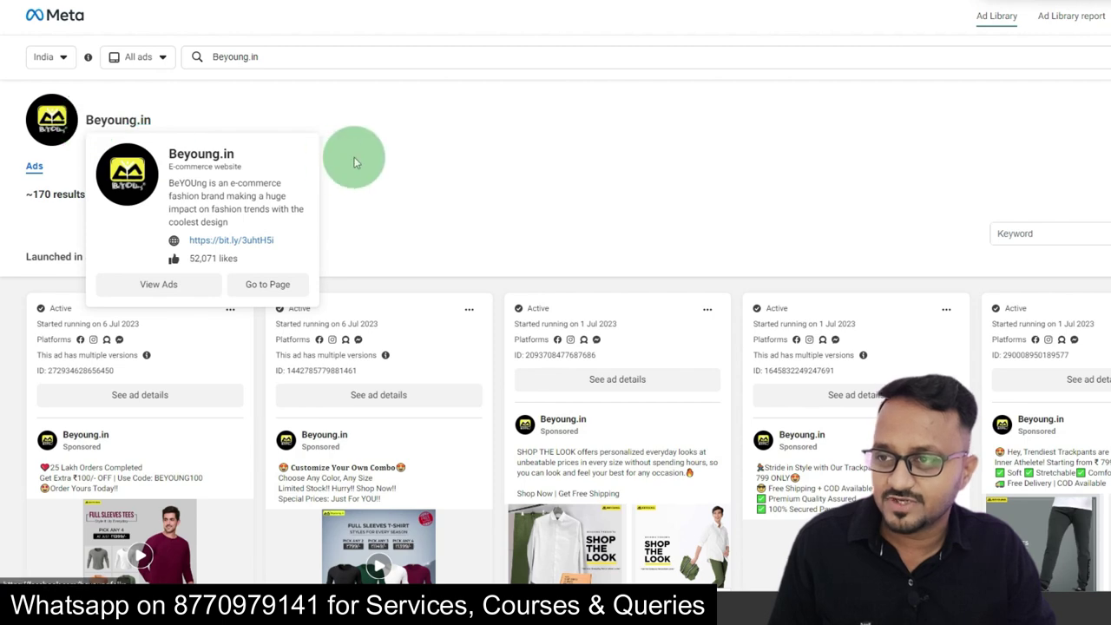
drag(27, 194, 75, 186)
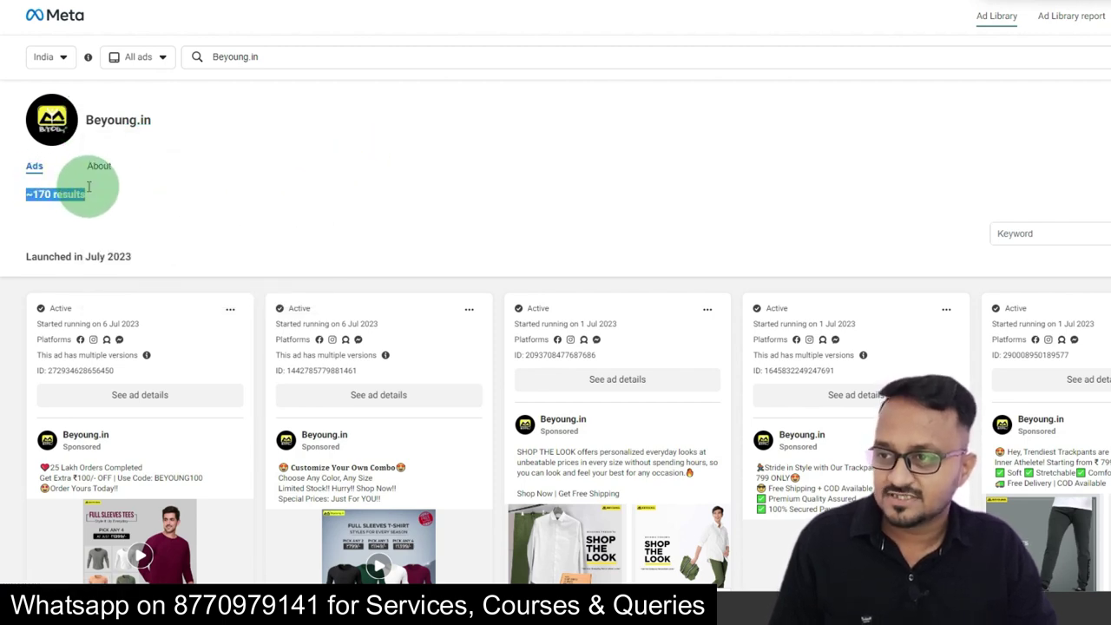
scroll(397, 199, down, 3)
scroll(271, 278, down, 1)
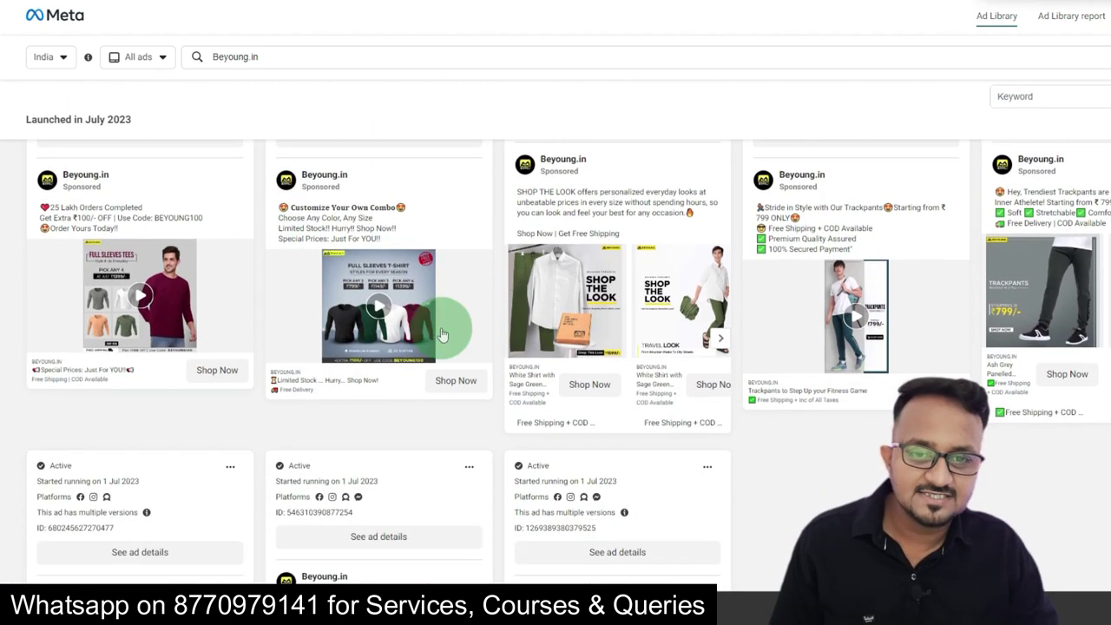
scroll(477, 344, down, 4)
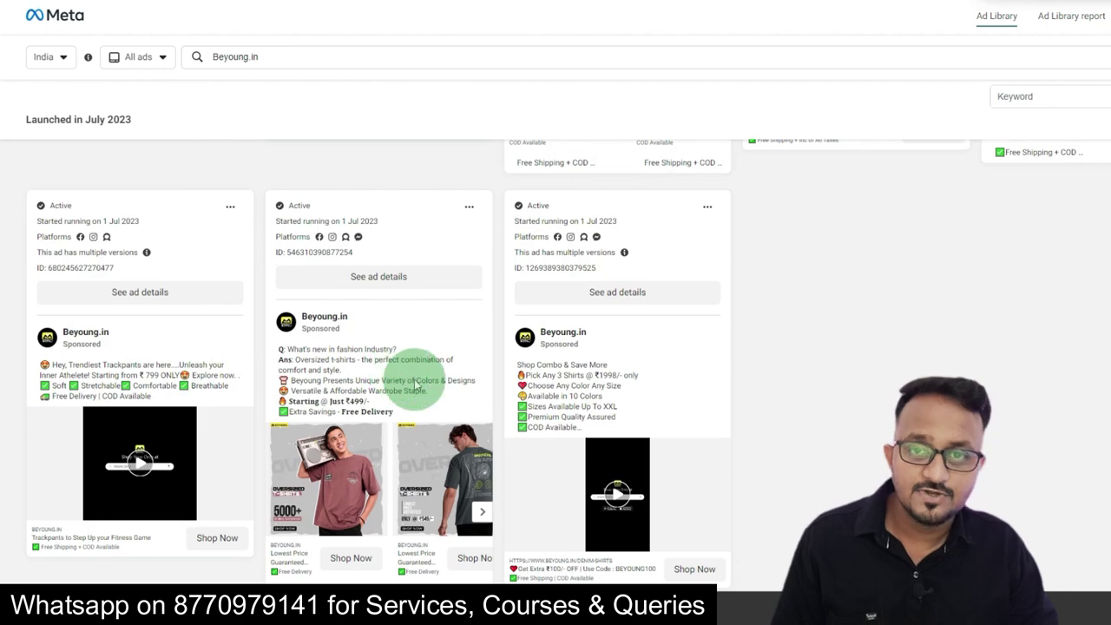
scroll(422, 372, up, 3)
scroll(590, 448, down, 9)
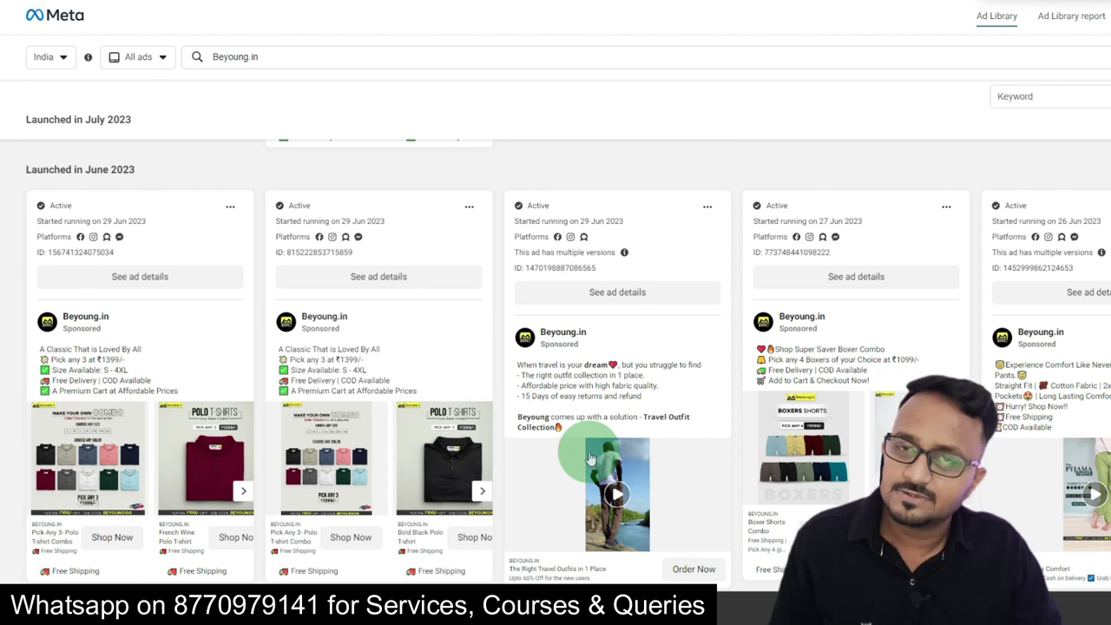
scroll(590, 457, up, 3)
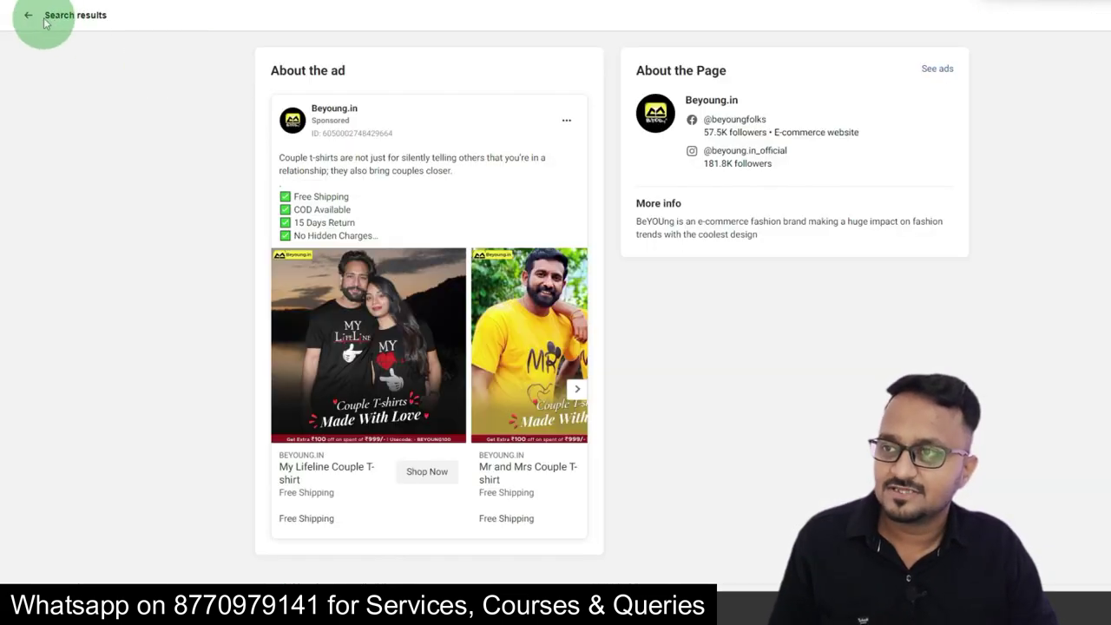
- Return to the t shirt search results and filter them to the Videos media type
click(29, 18)
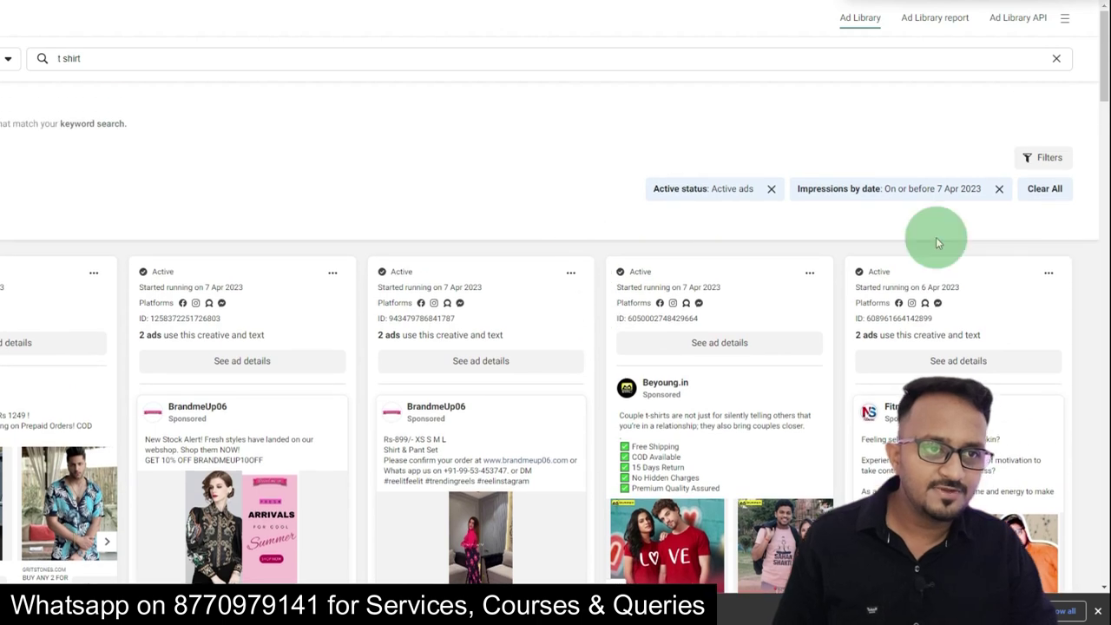
click(1041, 158)
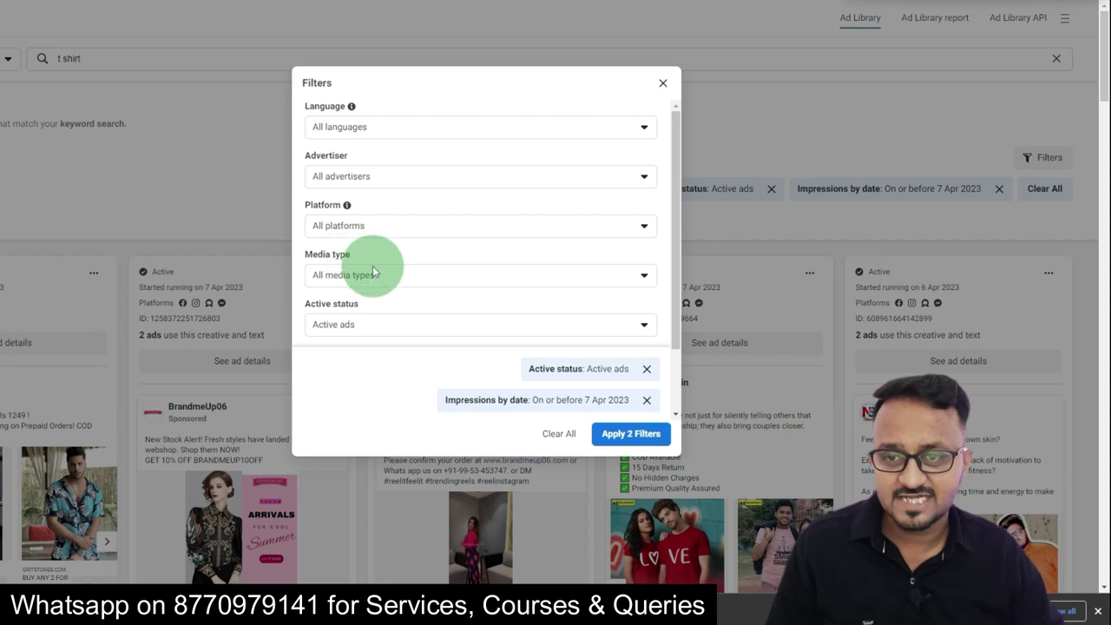
scroll(352, 261, down, 1)
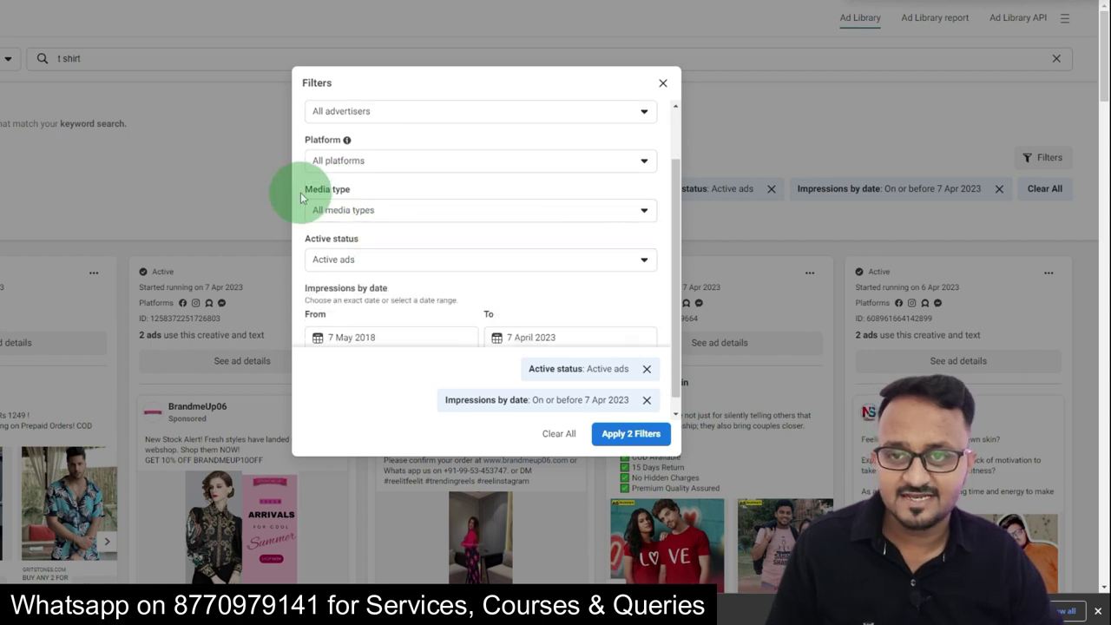
click(349, 213)
click(367, 358)
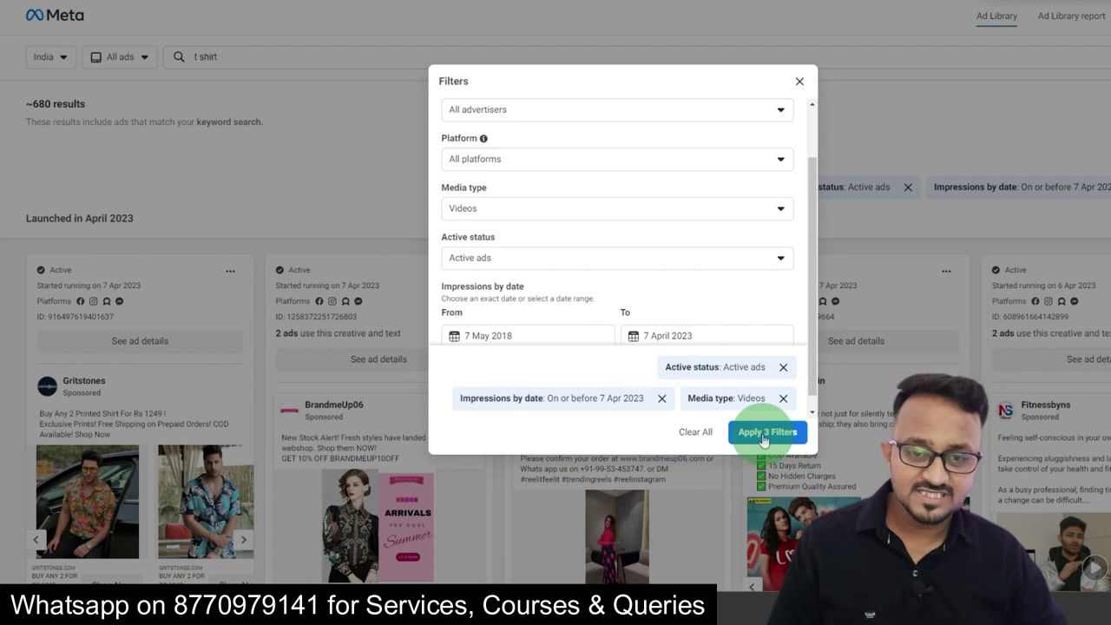
scroll(694, 363, down, 1)
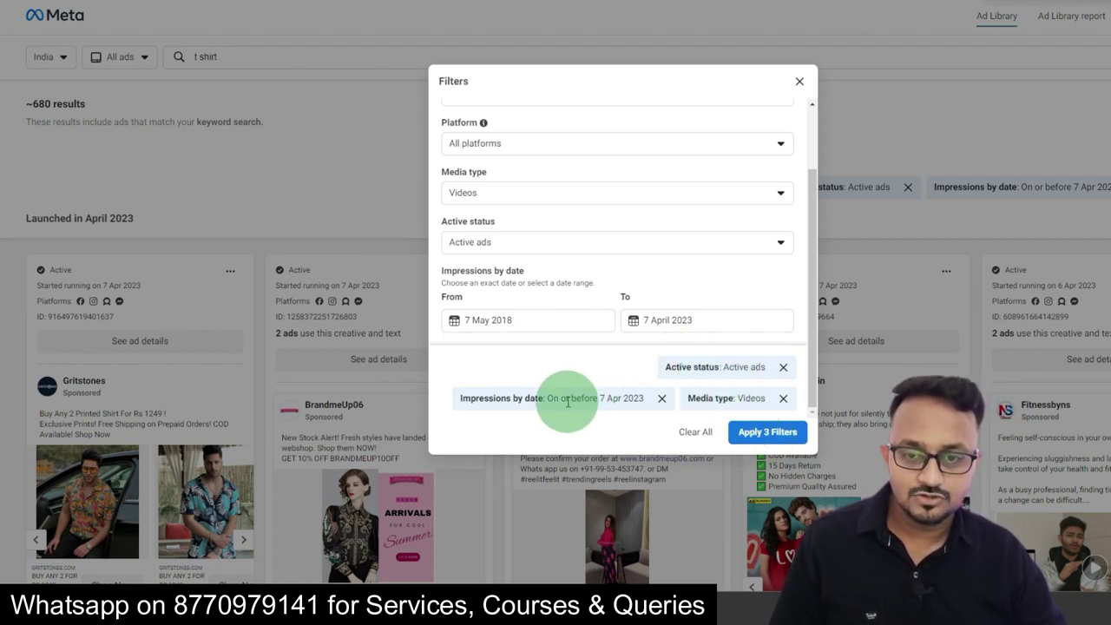
click(764, 432)
- Browse the filtered t shirt video ads launched in April and March 2023
scroll(756, 426, down, 2)
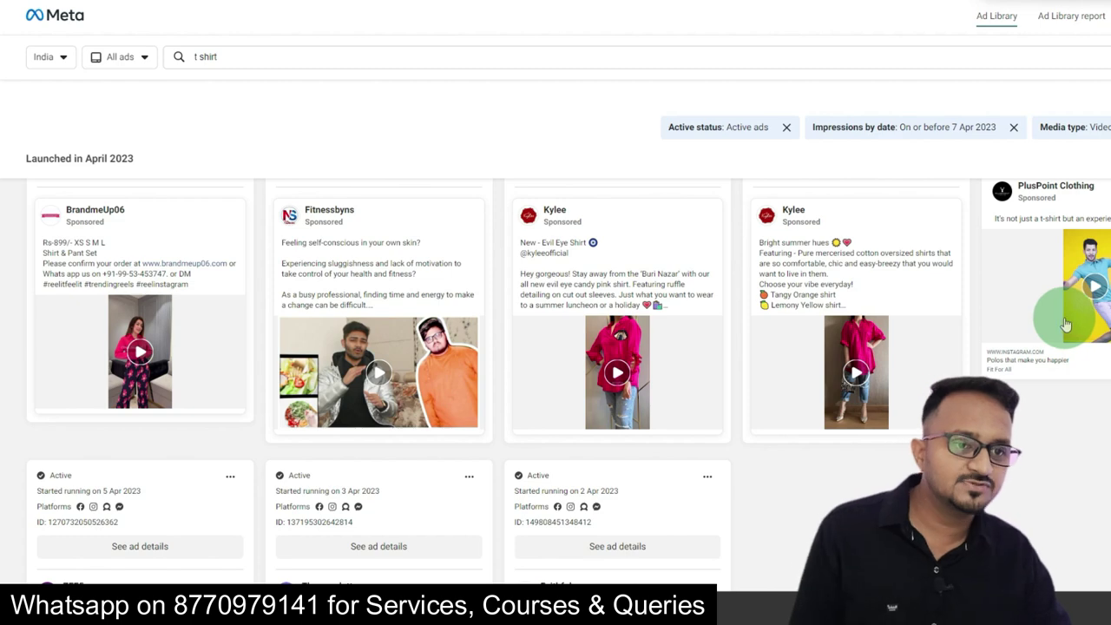
scroll(707, 367, down, 3)
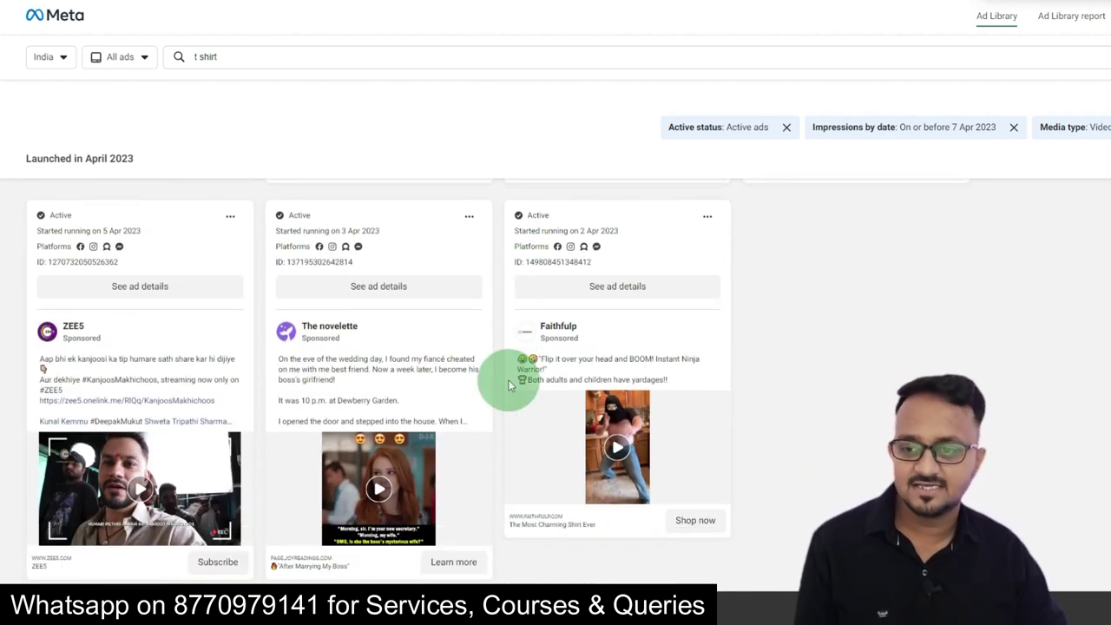
scroll(483, 390, down, 5)
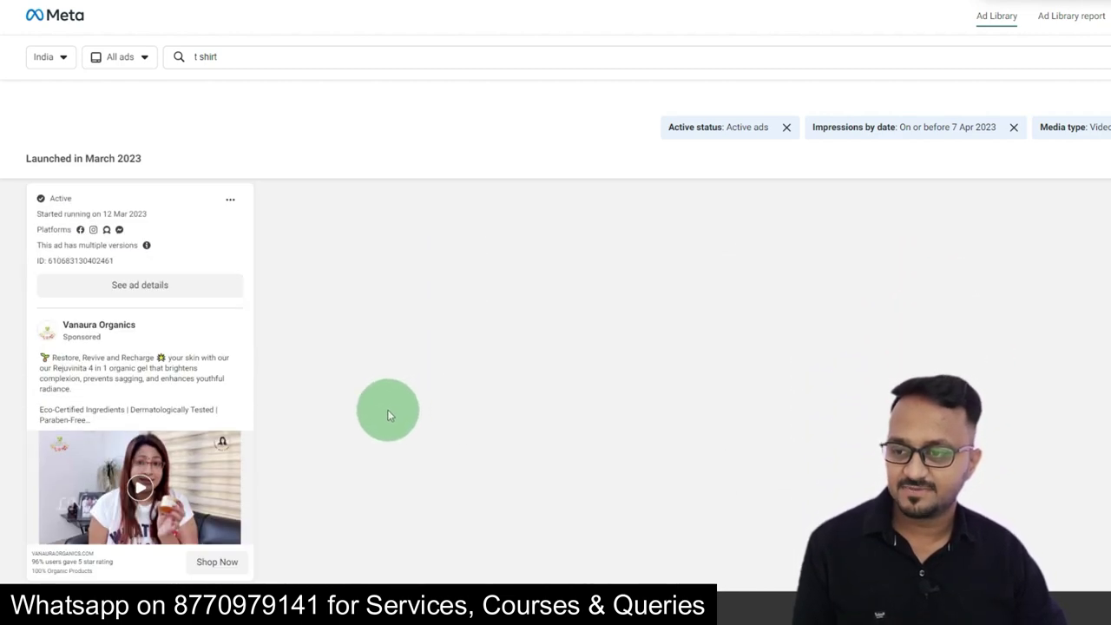
scroll(421, 423, up, 5)
scroll(410, 415, down, 3)
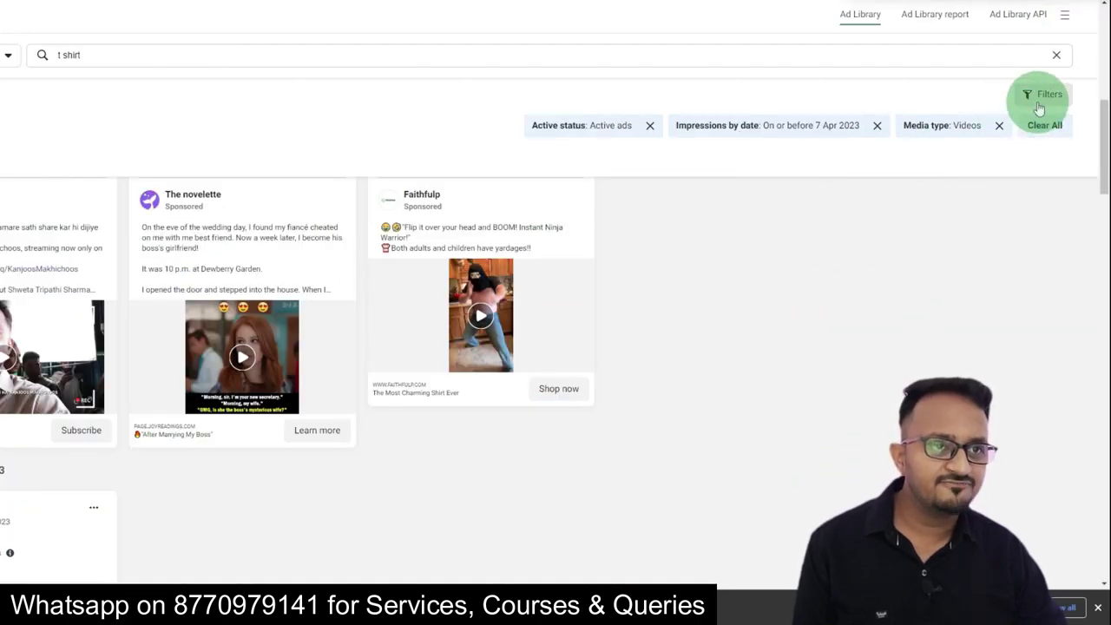
- Set the end date of the impressions filter to 7 May 2023 and apply the filters
click(1039, 98)
scroll(462, 296, down, 1)
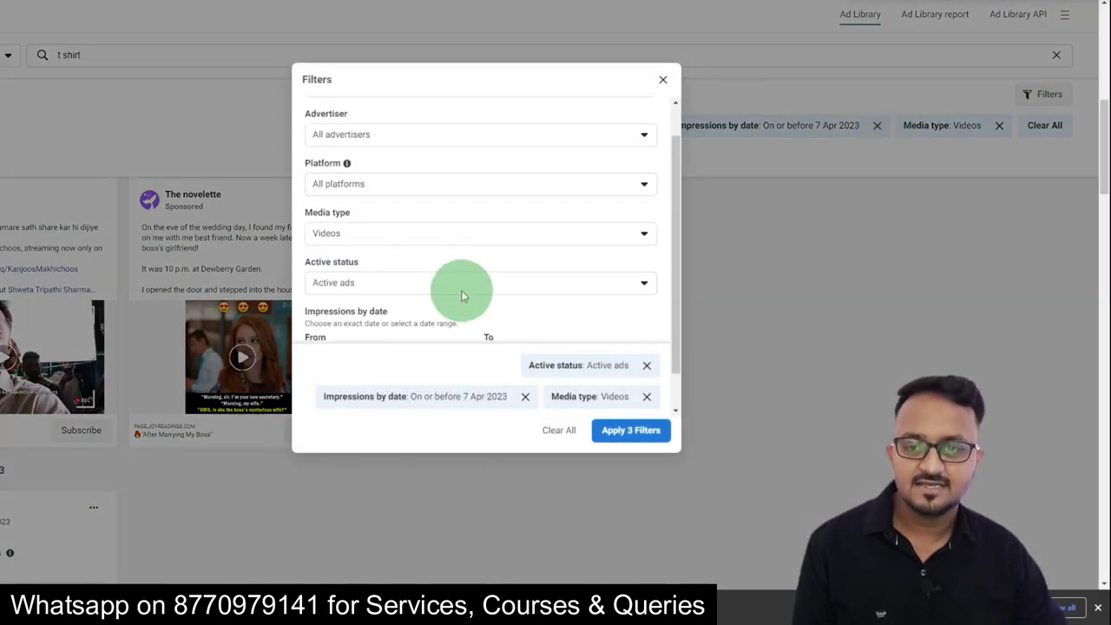
scroll(462, 296, down, 1)
click(541, 315)
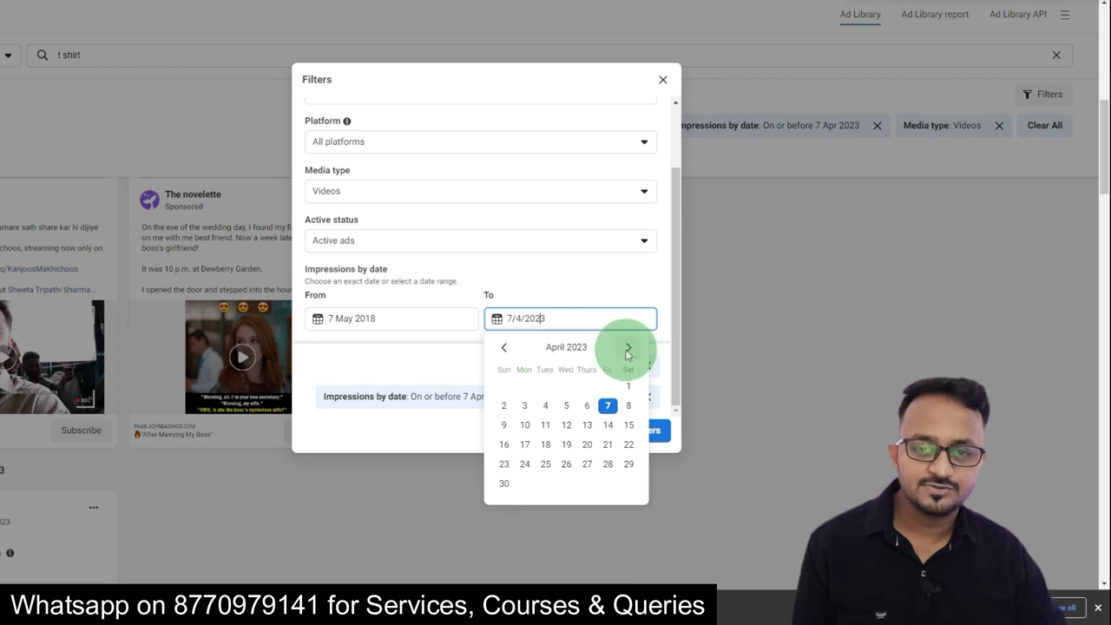
click(628, 349)
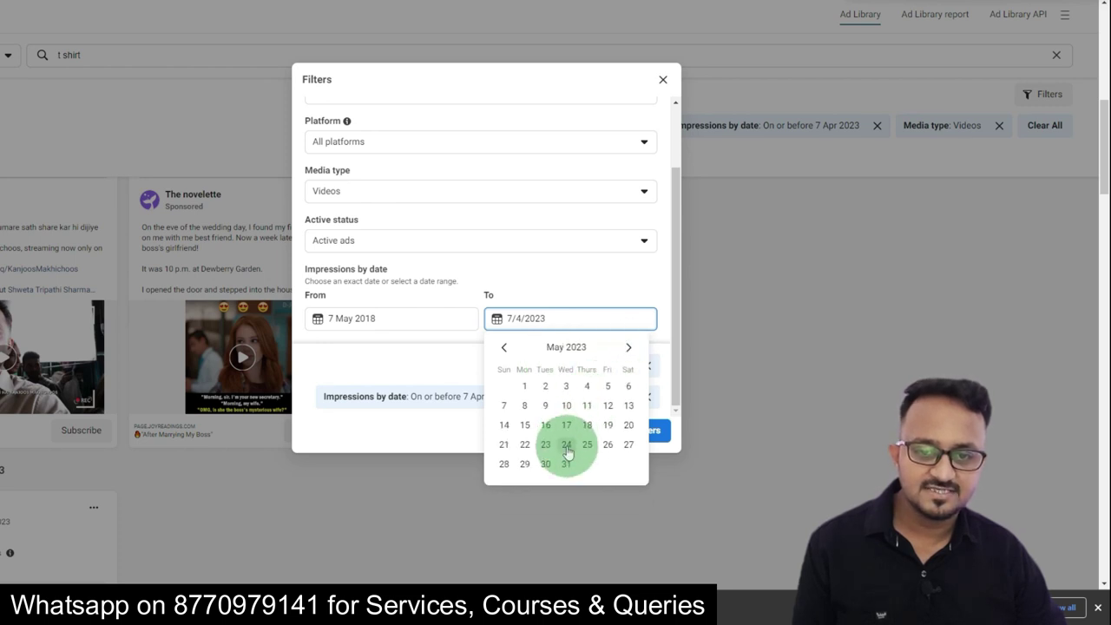
click(505, 408)
click(616, 432)
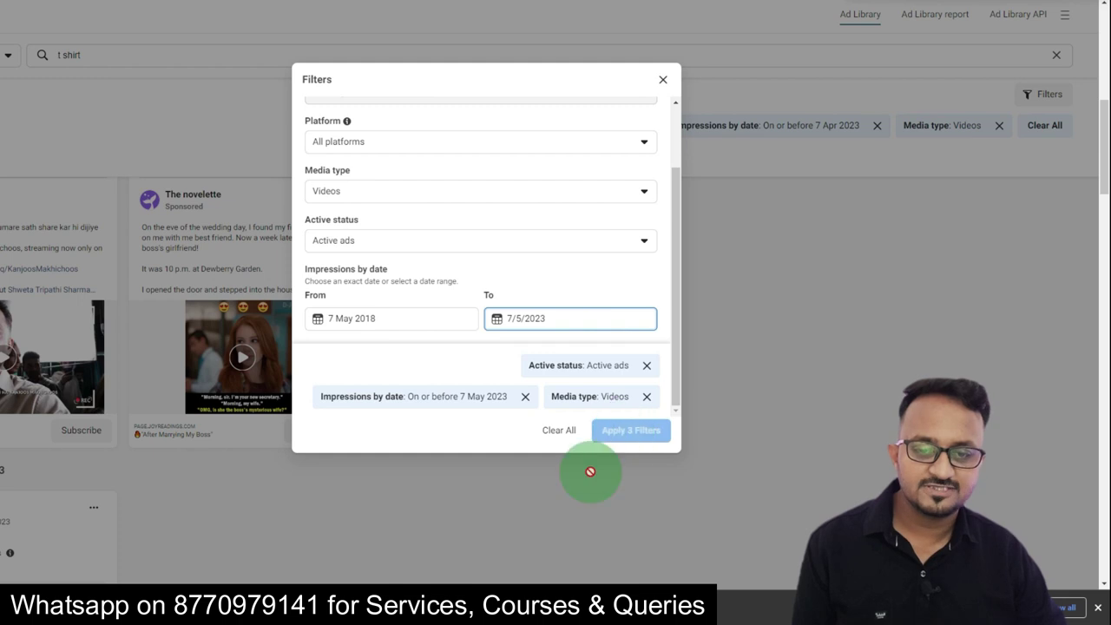
click(607, 429)
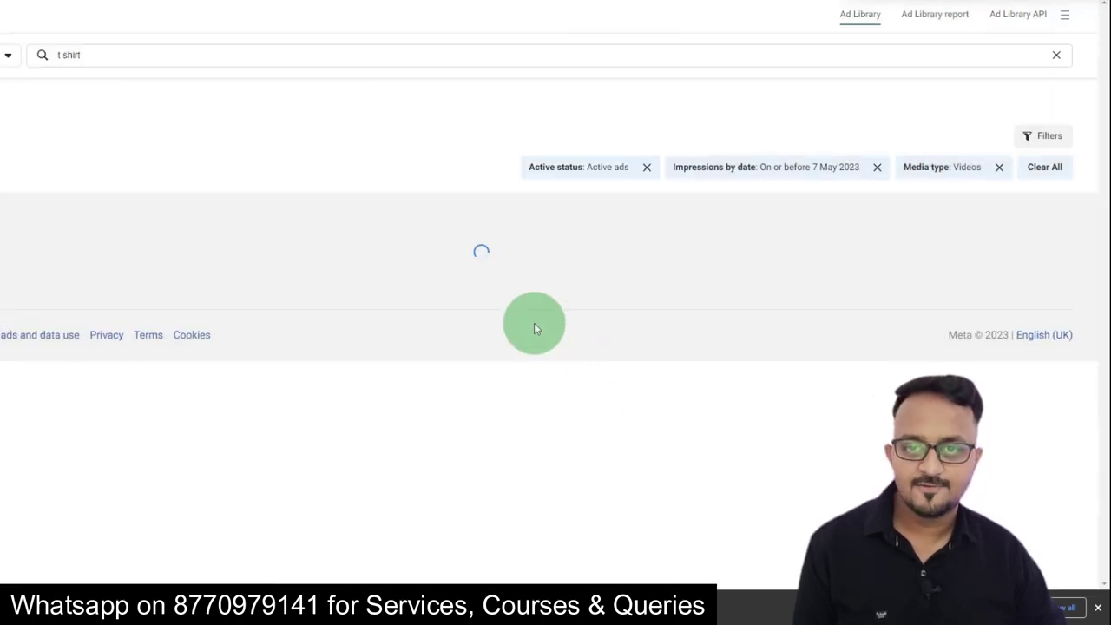
- Browse the newly filtered video ads and play the Brightmeteors_ shirt collar ad, pausing it to examine the creative
scroll(270, 321, down, 2)
scroll(270, 322, down, 1)
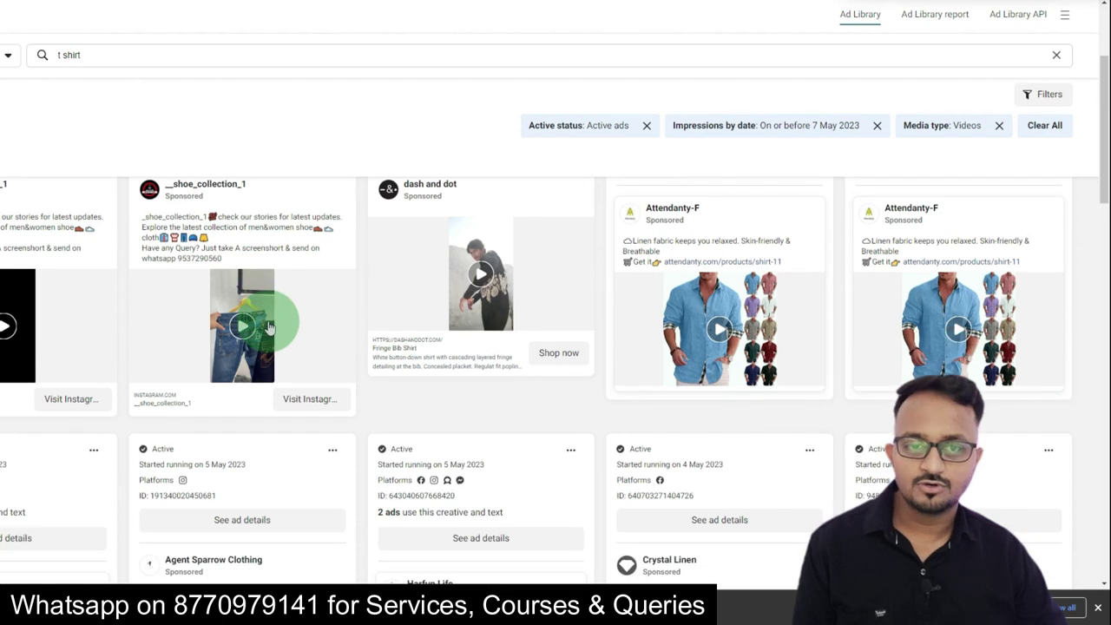
scroll(271, 330, down, 4)
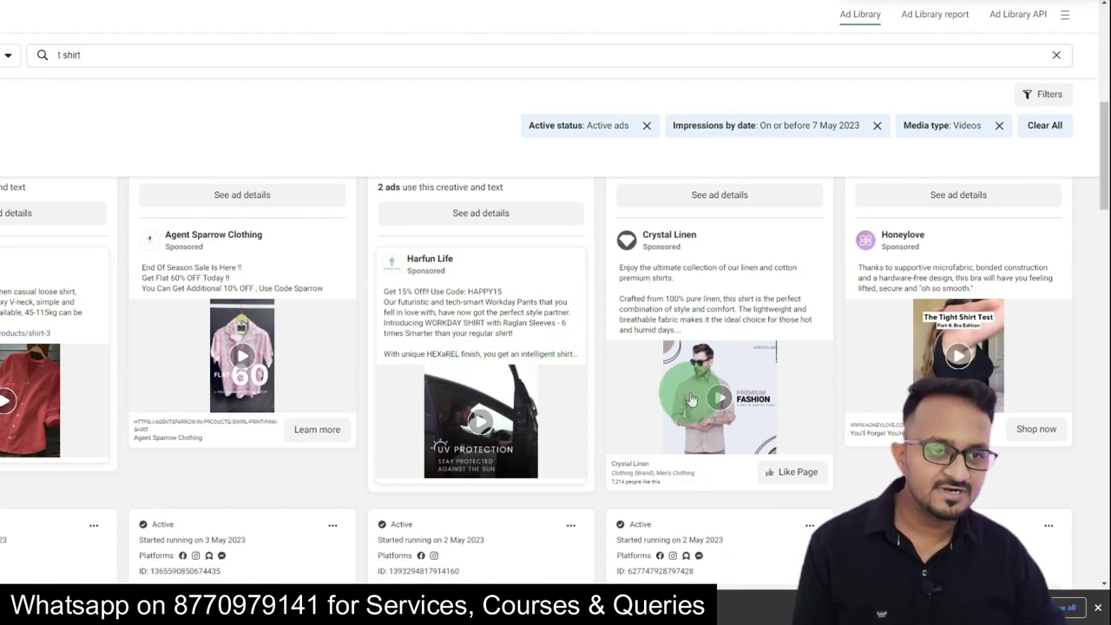
scroll(608, 399, down, 3)
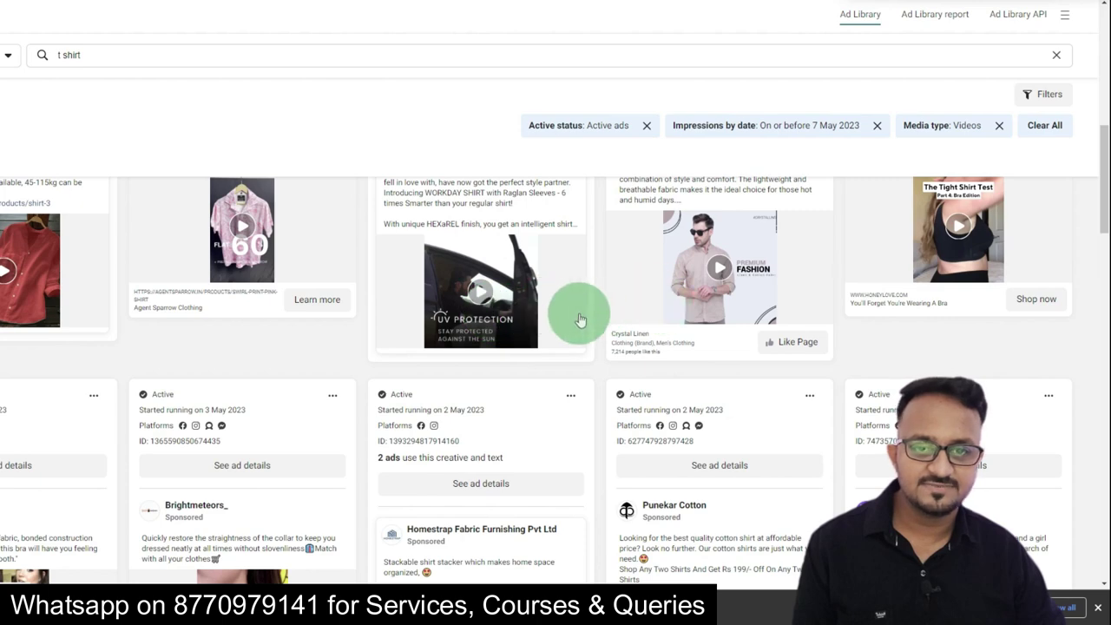
scroll(438, 313, down, 5)
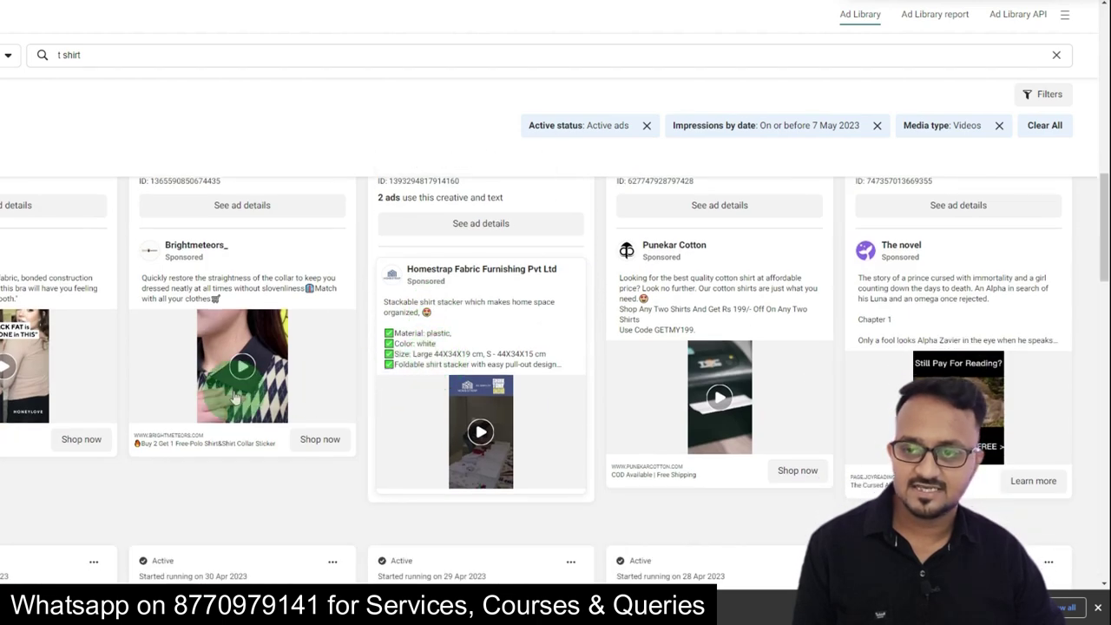
click(244, 369)
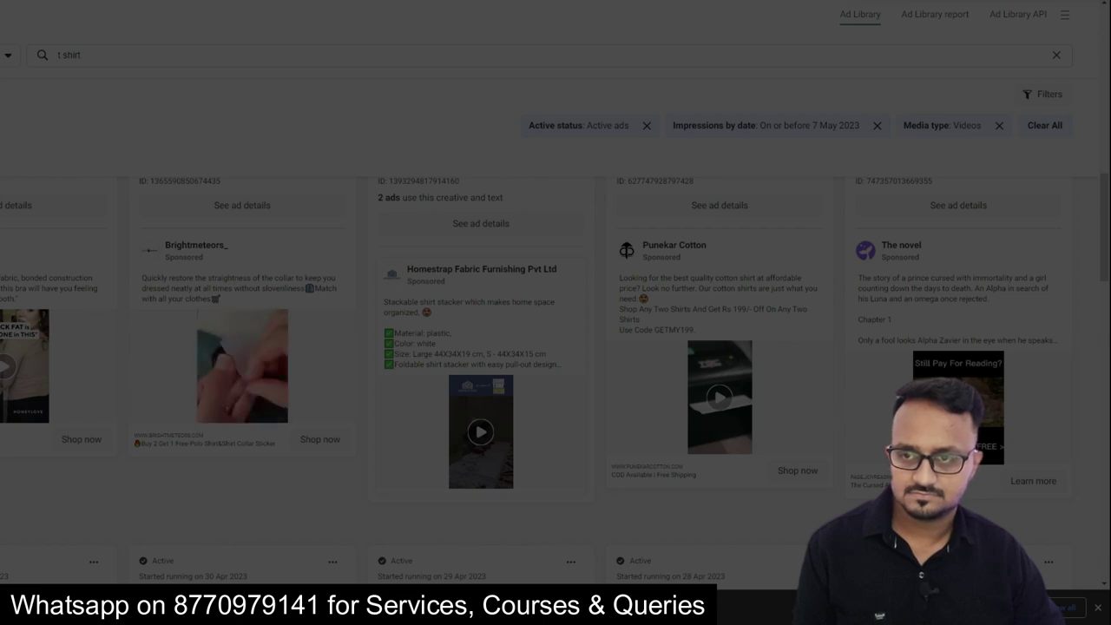
click(245, 367)
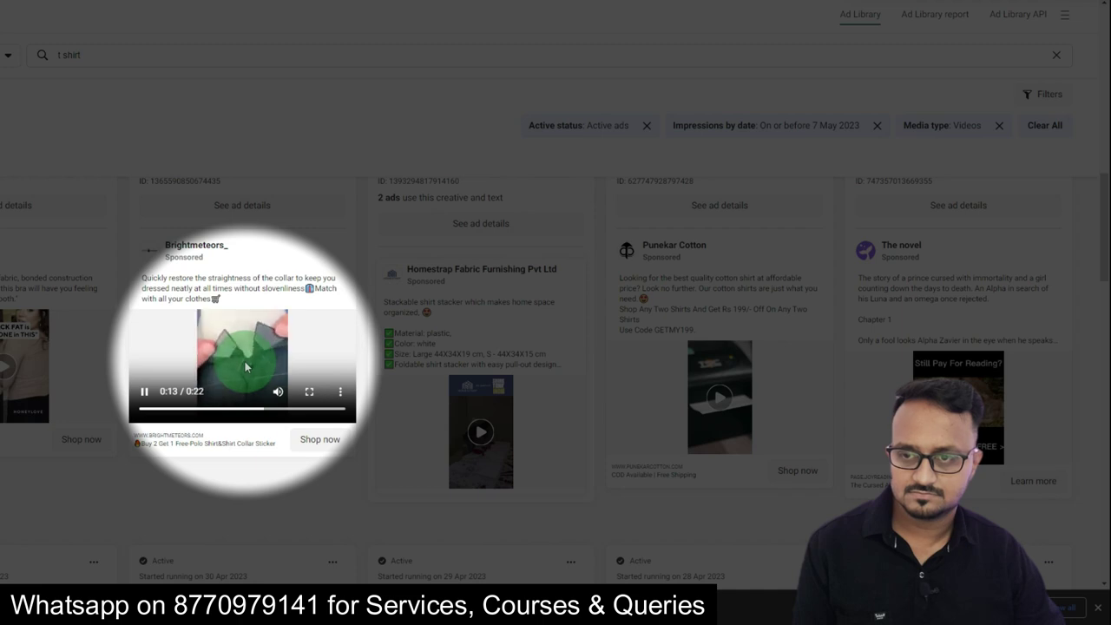
click(144, 392)
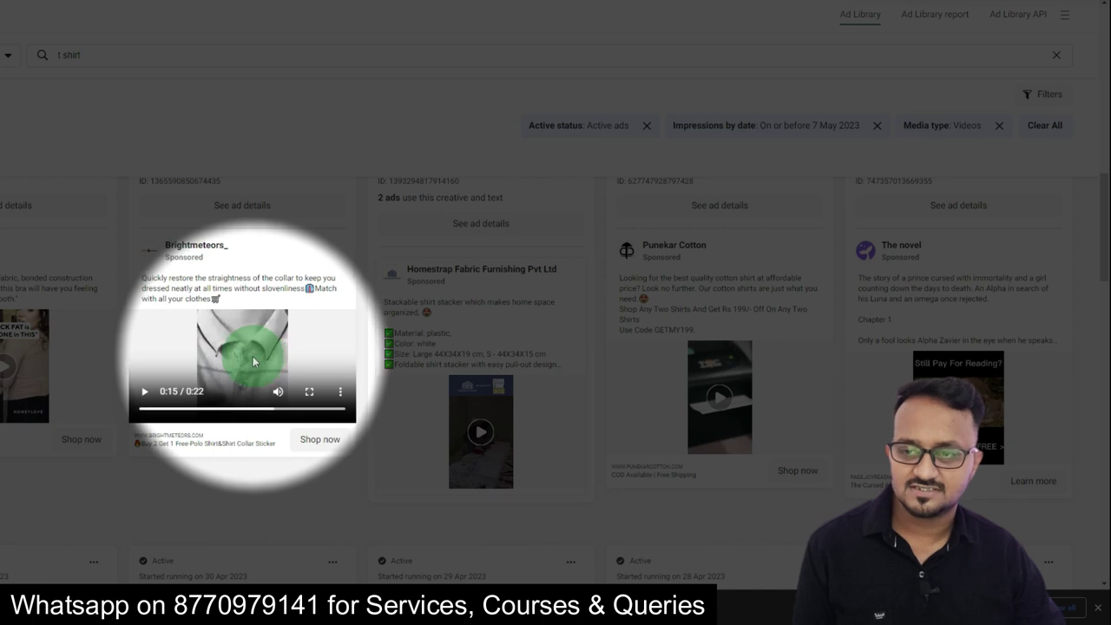
click(144, 391)
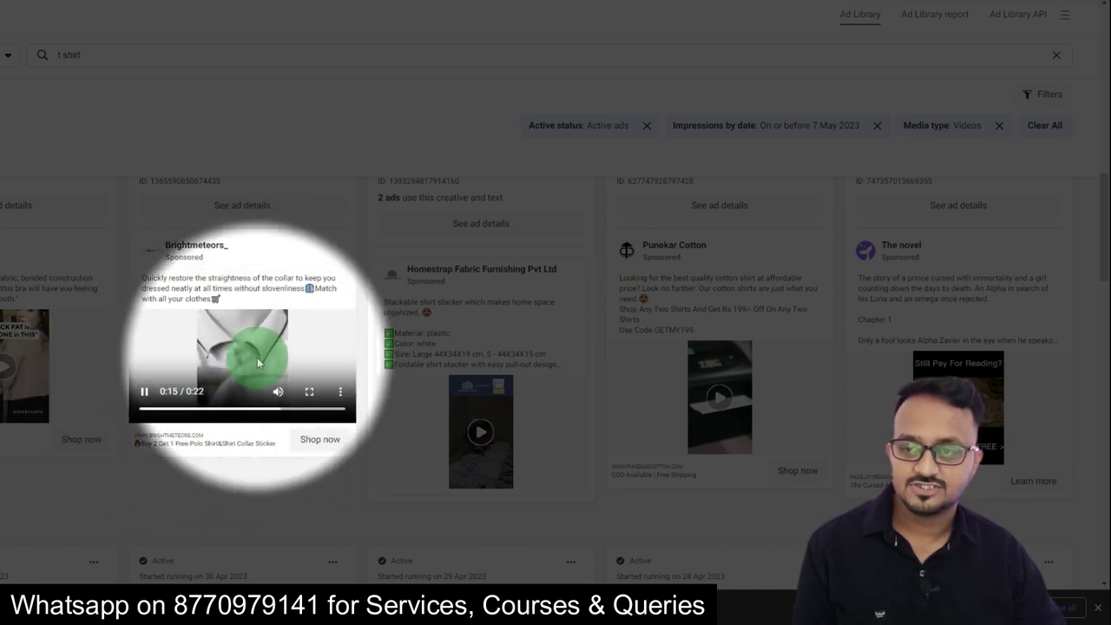
click(144, 391)
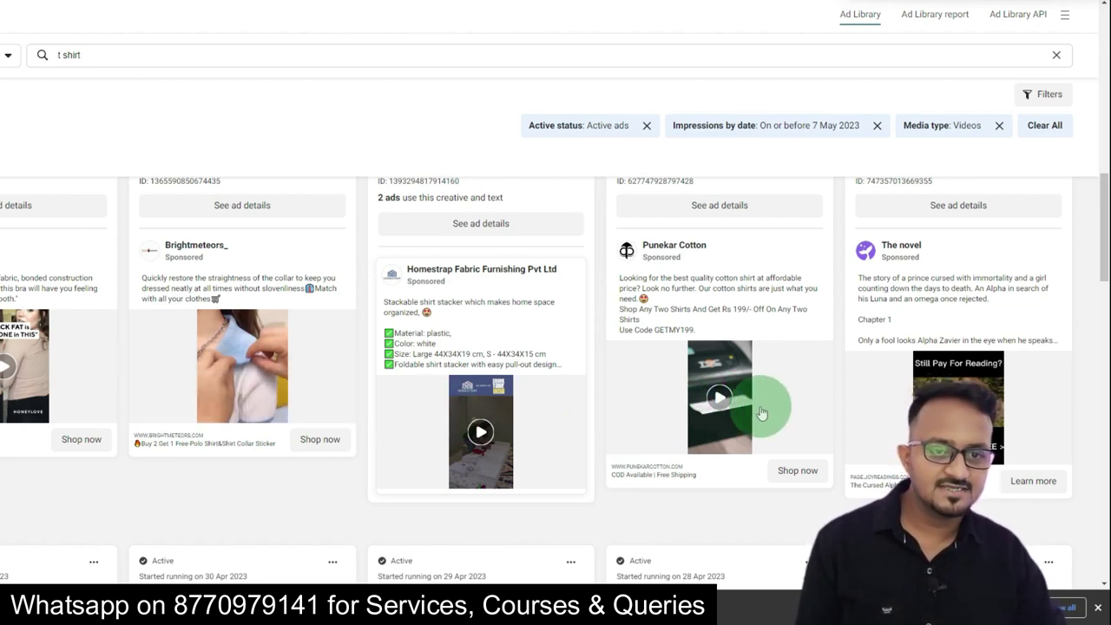
- Find the Kina clothing ad further down the results and play its video, then pause it
scroll(881, 406, down, 4)
scroll(602, 402, down, 1)
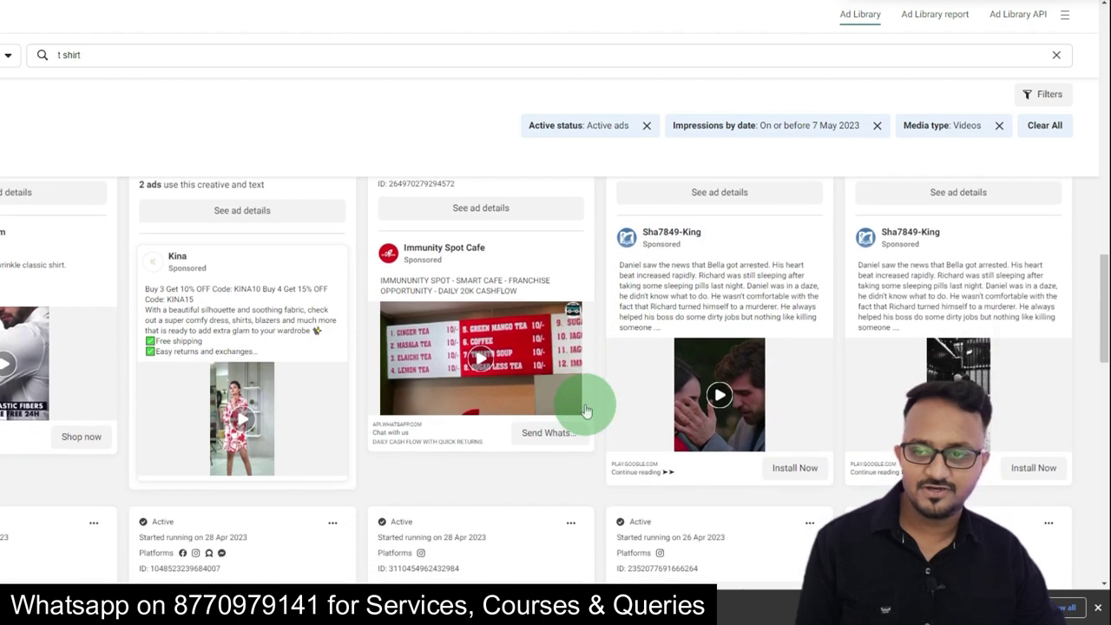
click(244, 423)
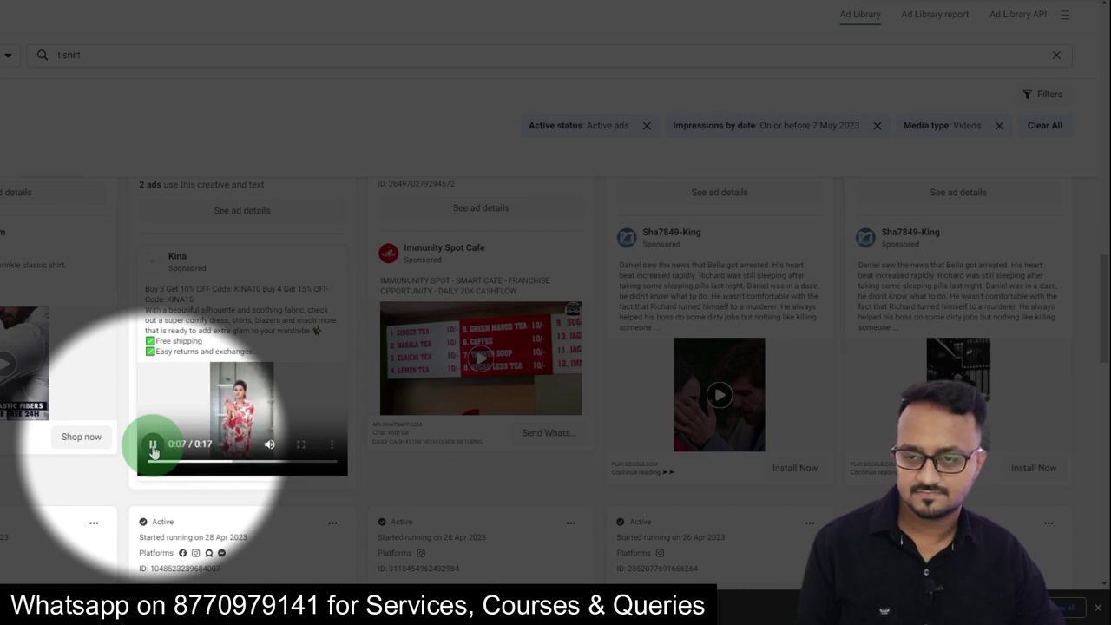
click(153, 445)
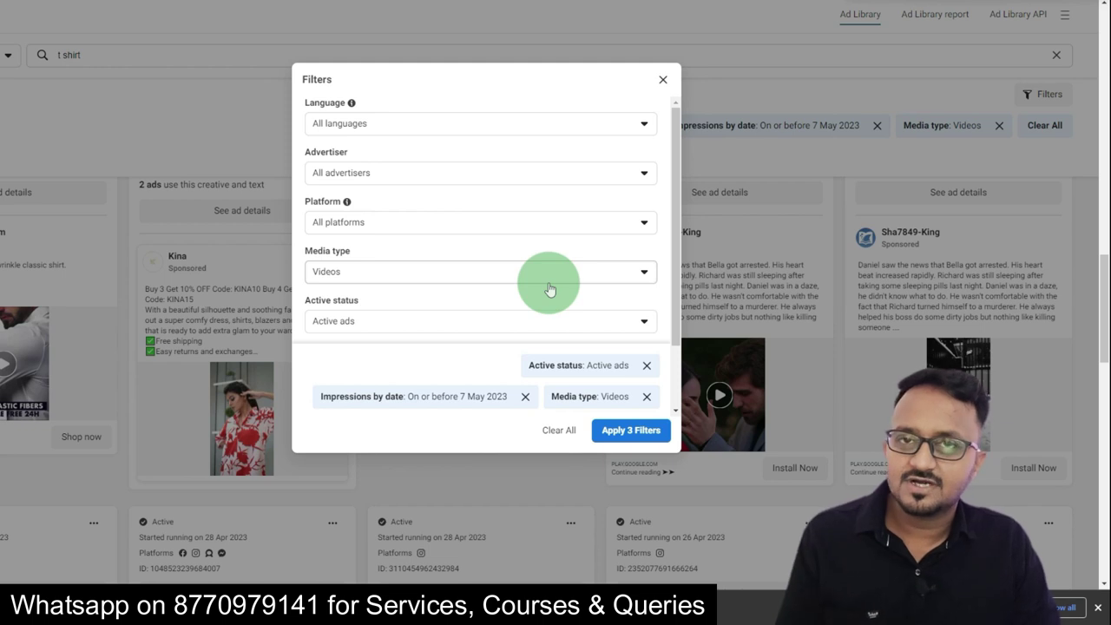
- Switch the media type filter to Memes and apply the filters to the t shirt results
click(444, 222)
click(427, 224)
click(409, 272)
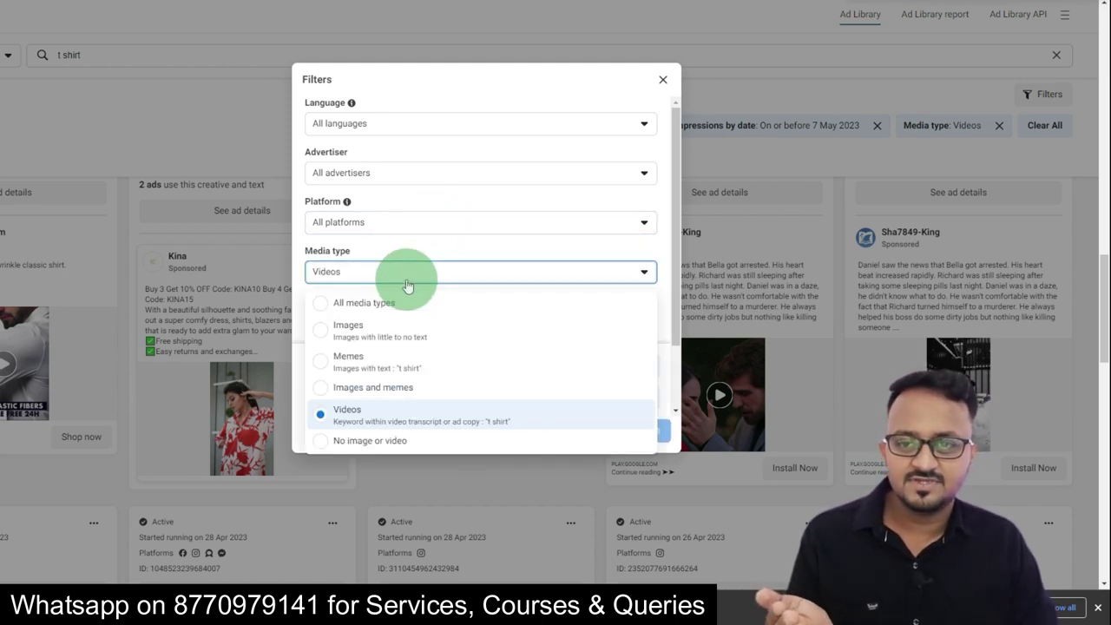
click(384, 363)
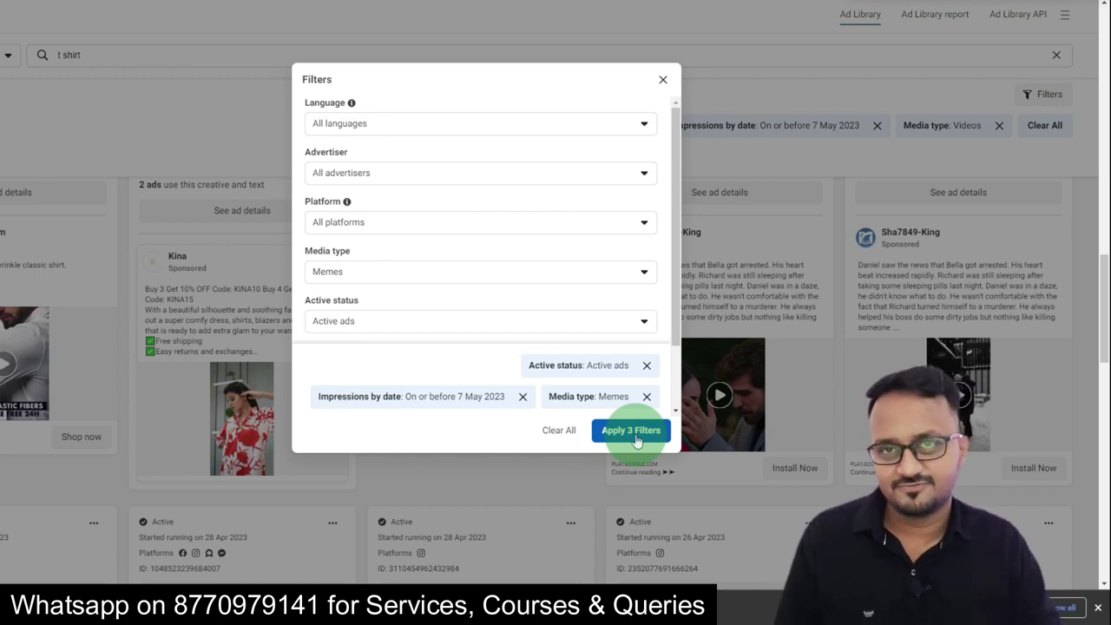
click(631, 431)
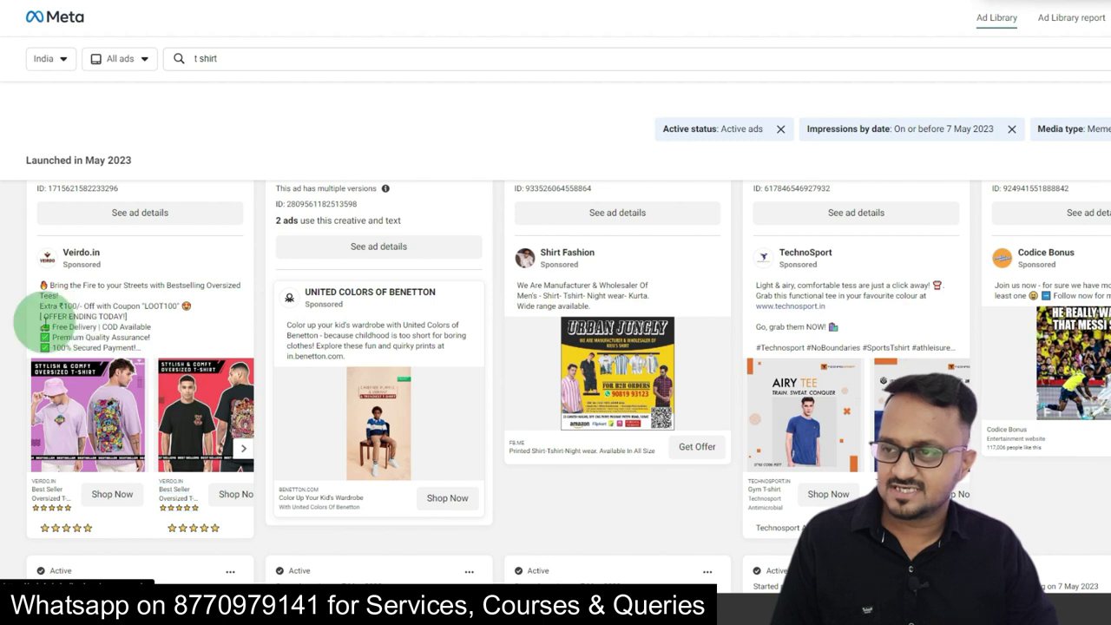
- Look through the carousel images of the Veirdo.in and TechnoSport ads and browse the meme results further down
click(243, 450)
click(243, 449)
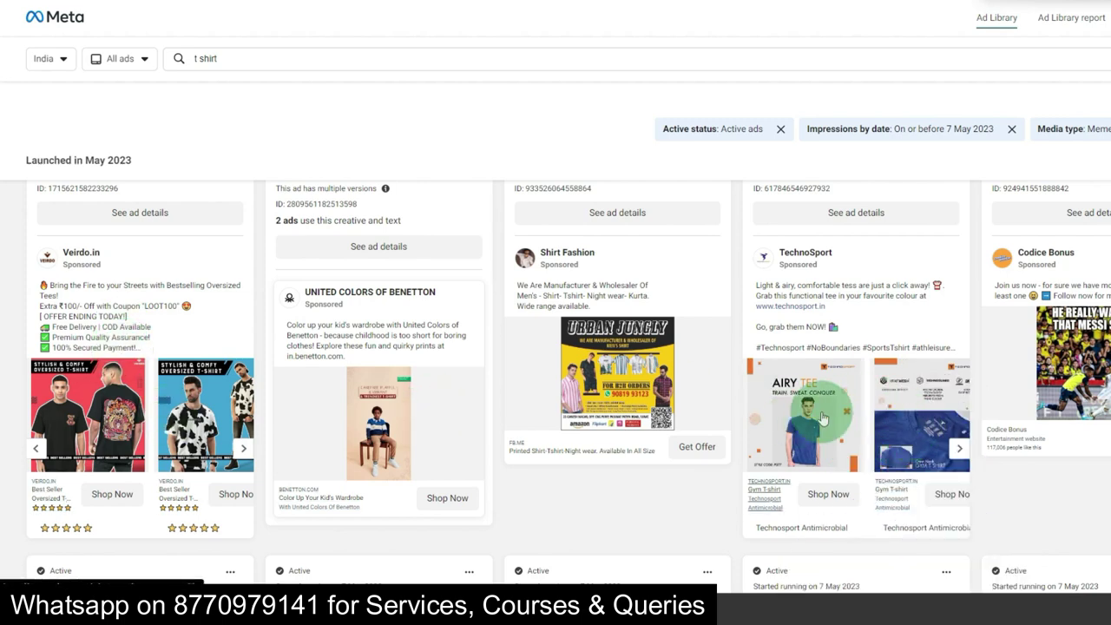
click(959, 448)
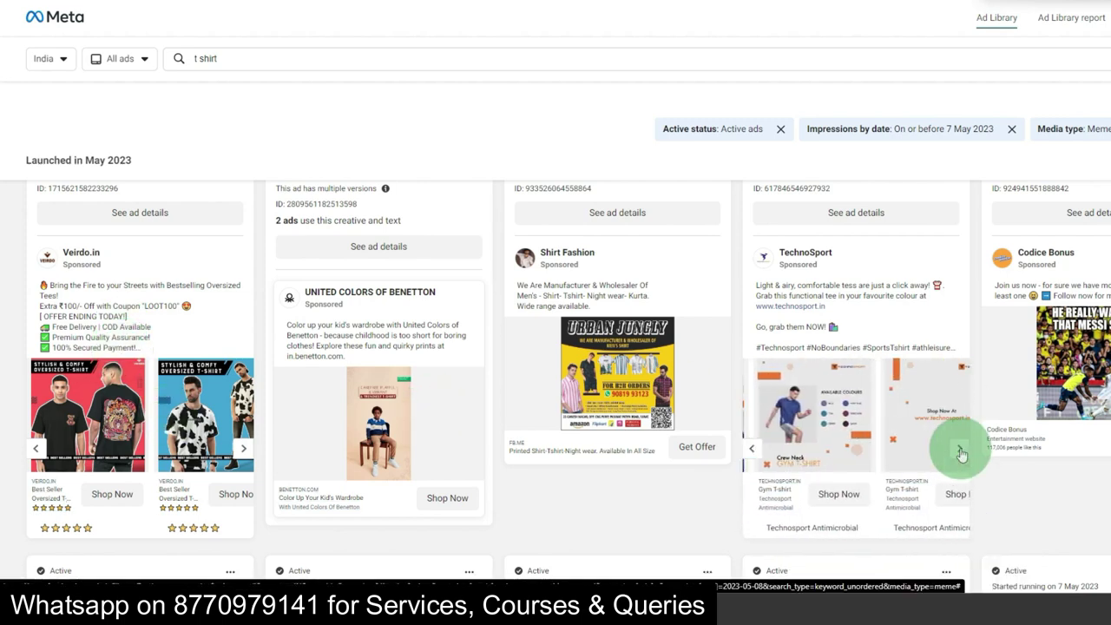
scroll(883, 449, down, 5)
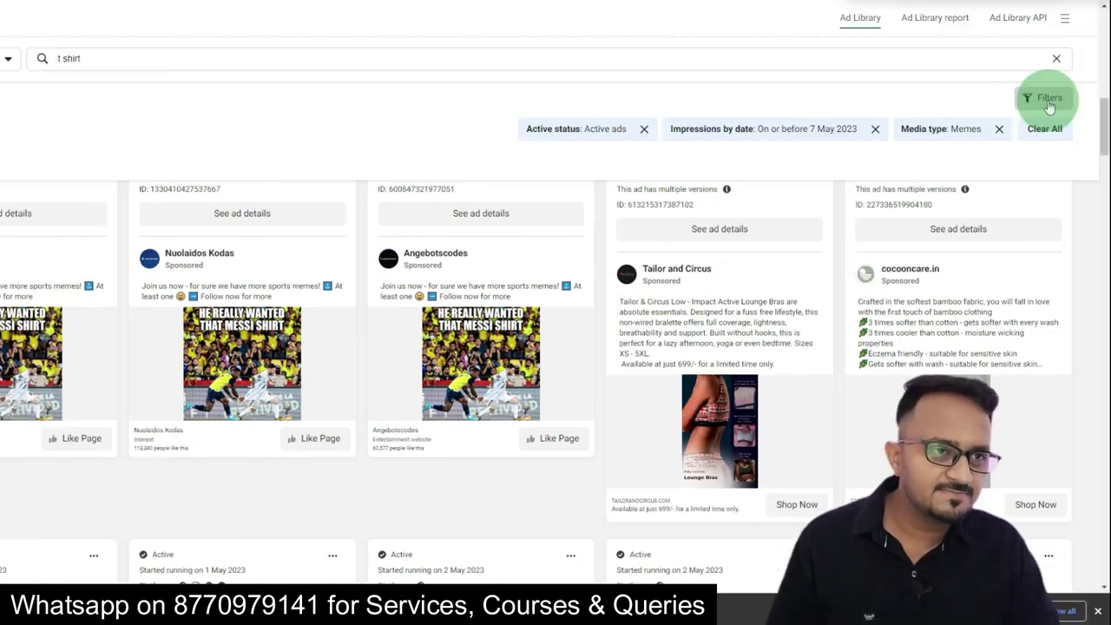
- Restrict the advertiser filter to DaMENSCH, keeping the media type at Memes, and apply the filters
click(1042, 95)
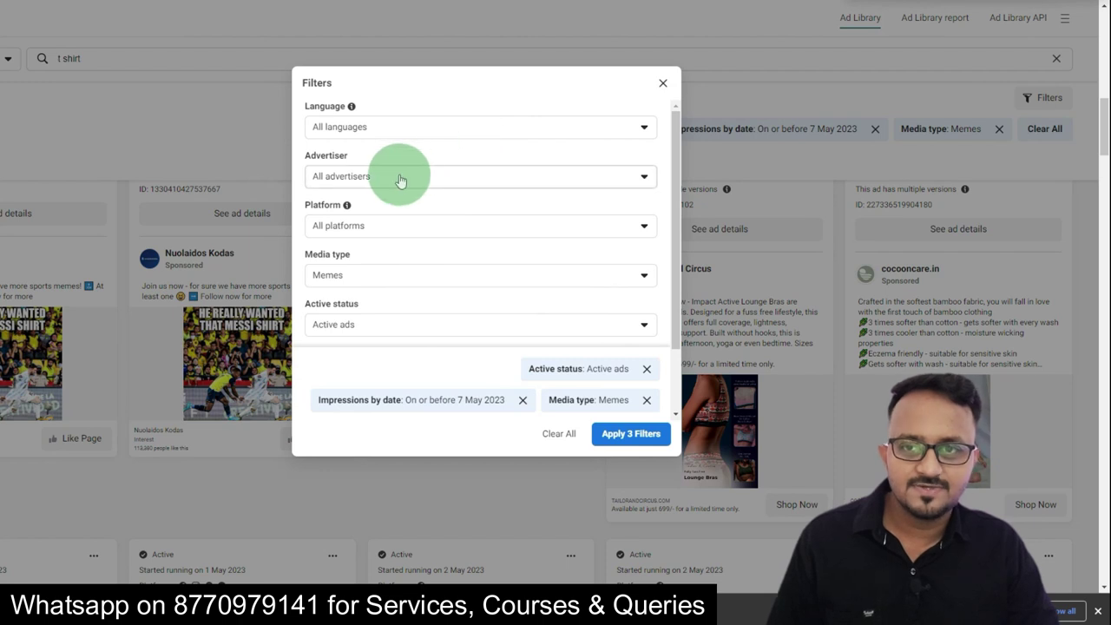
click(400, 180)
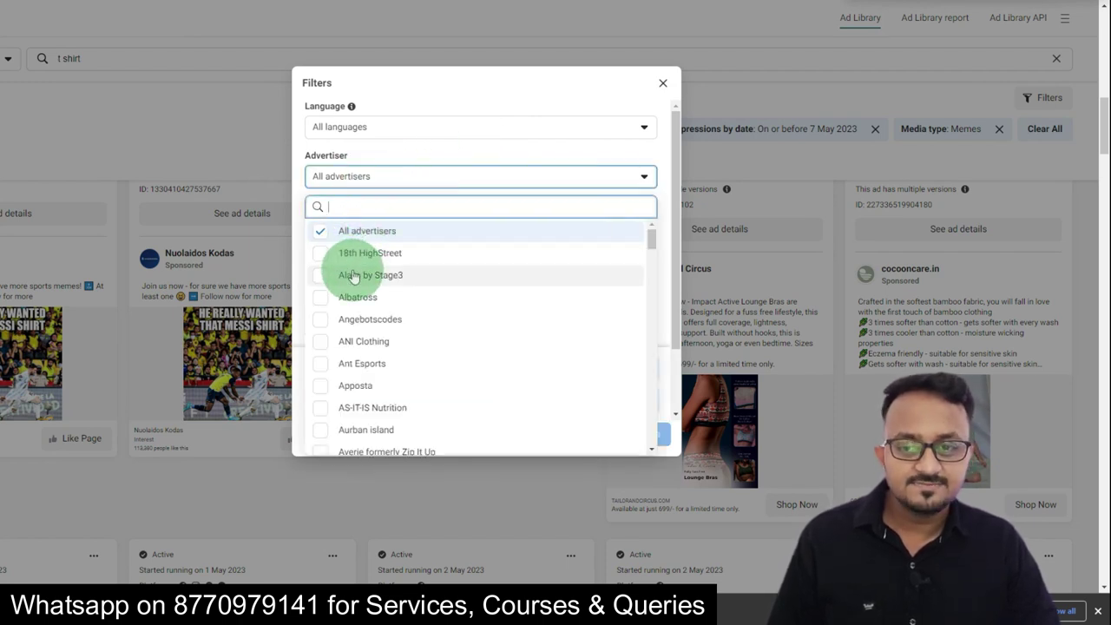
scroll(357, 286, down, 5)
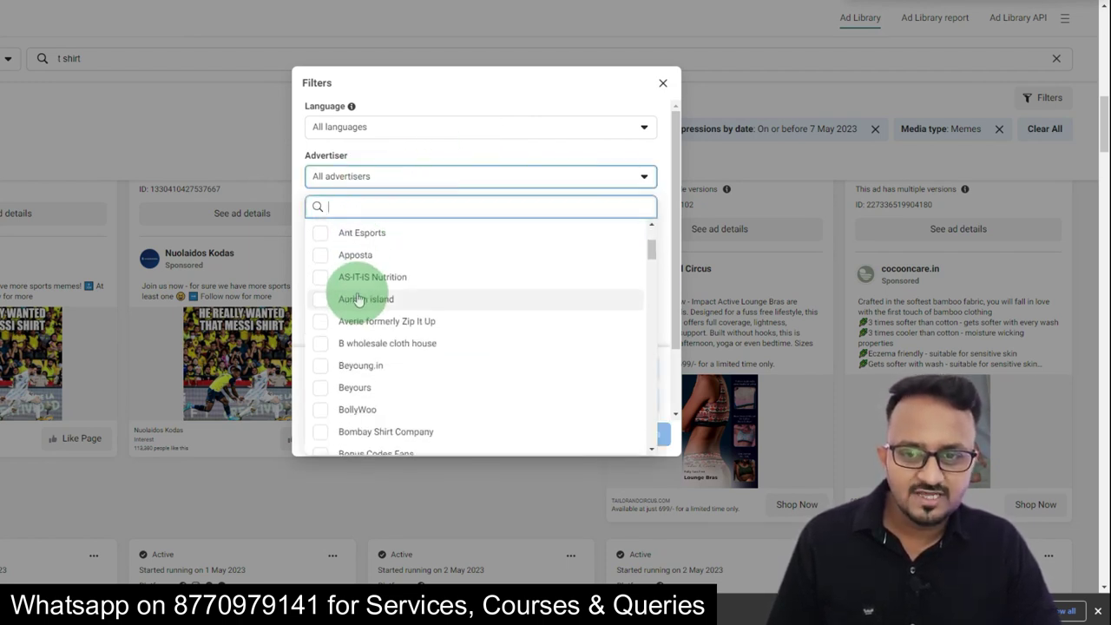
scroll(358, 300, down, 10)
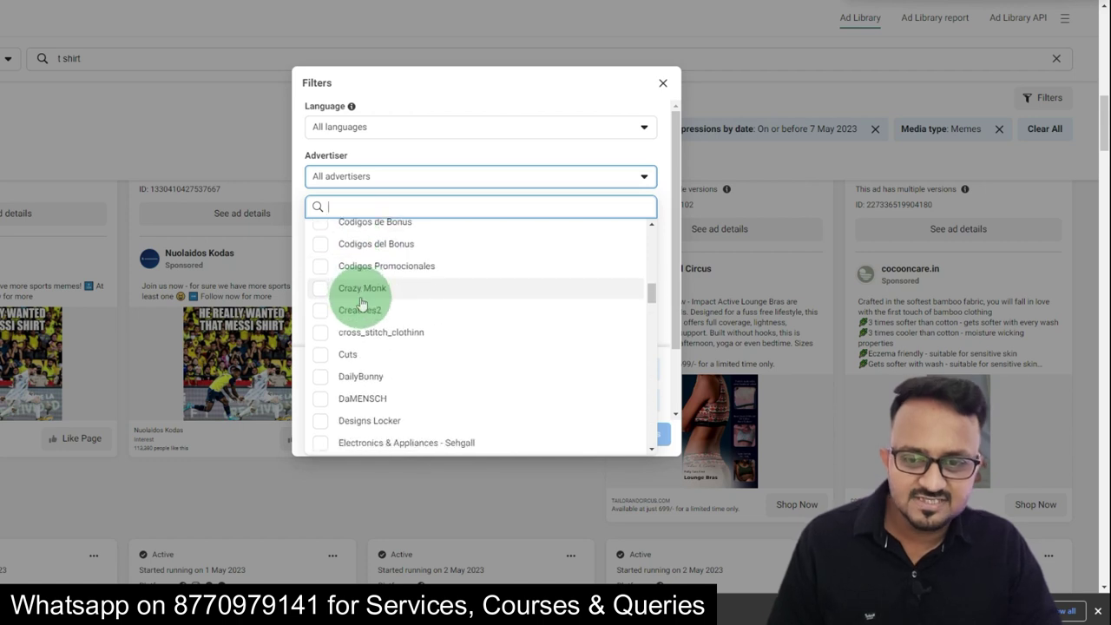
scroll(362, 302, up, 3)
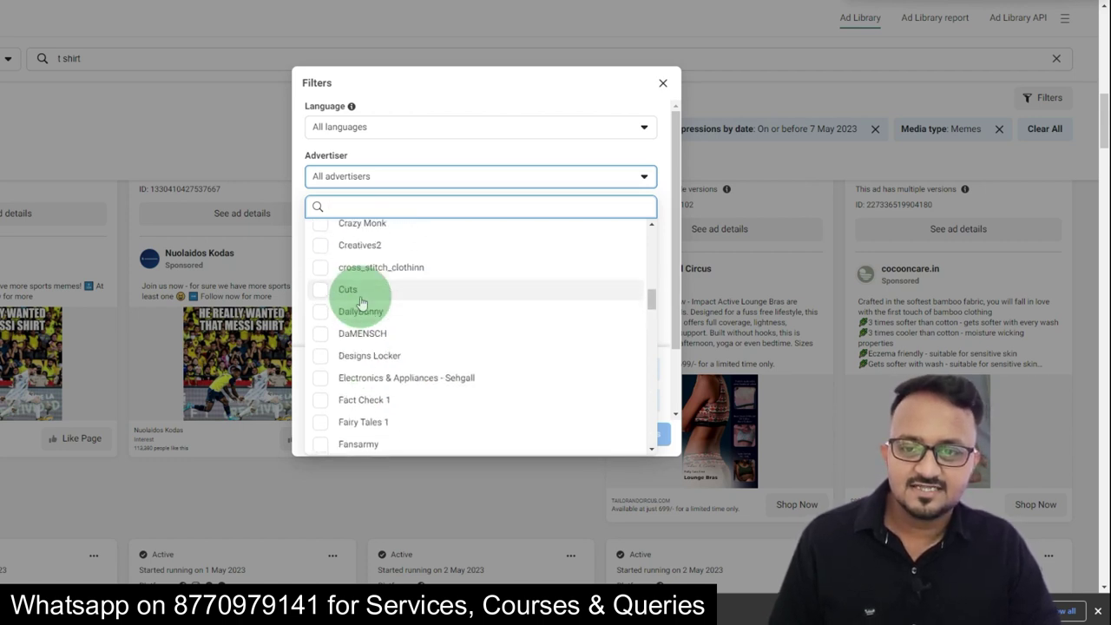
click(319, 341)
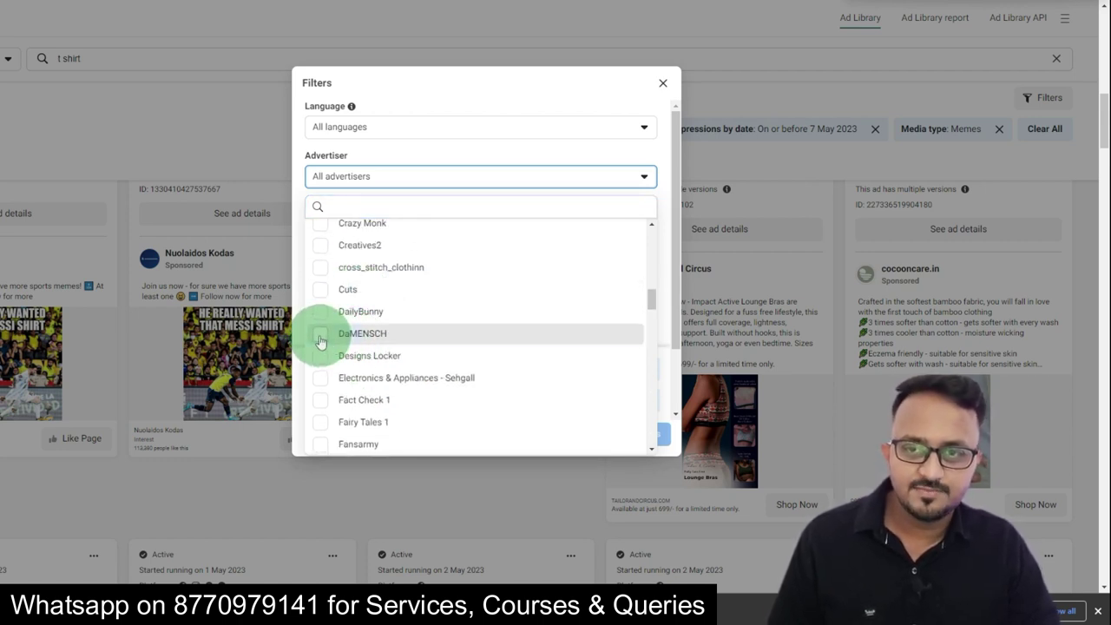
click(665, 177)
click(347, 276)
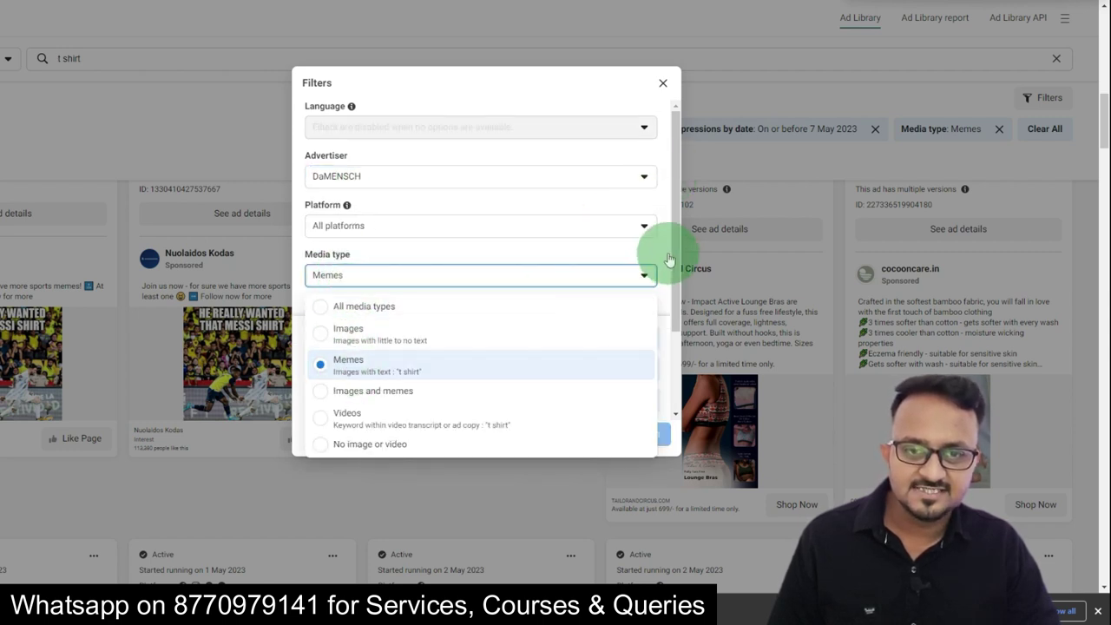
click(575, 292)
scroll(575, 292, down, 2)
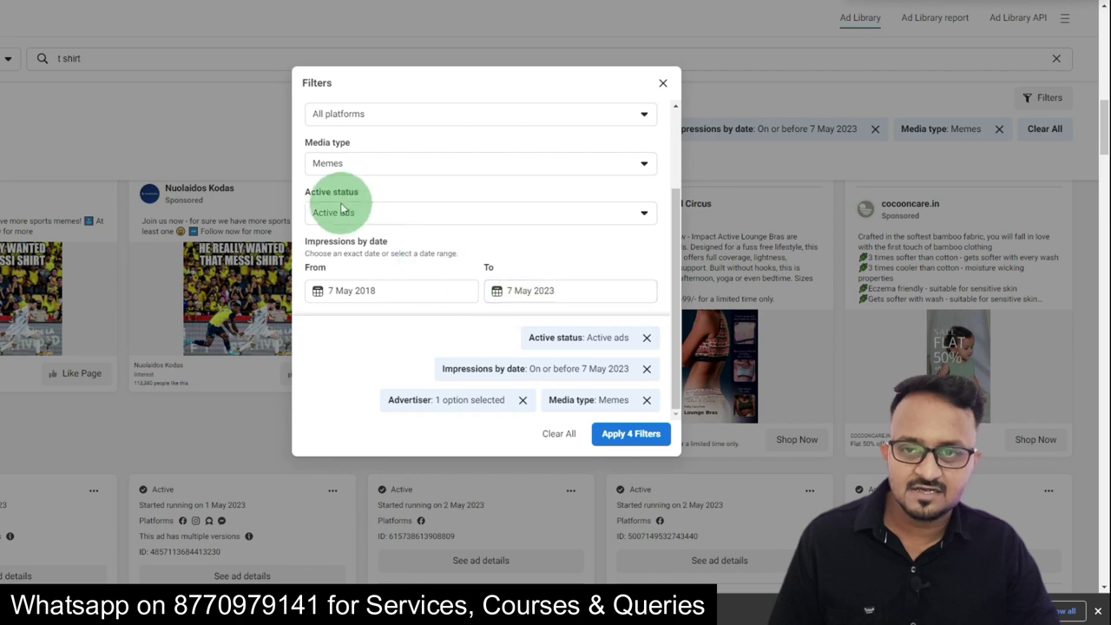
click(625, 438)
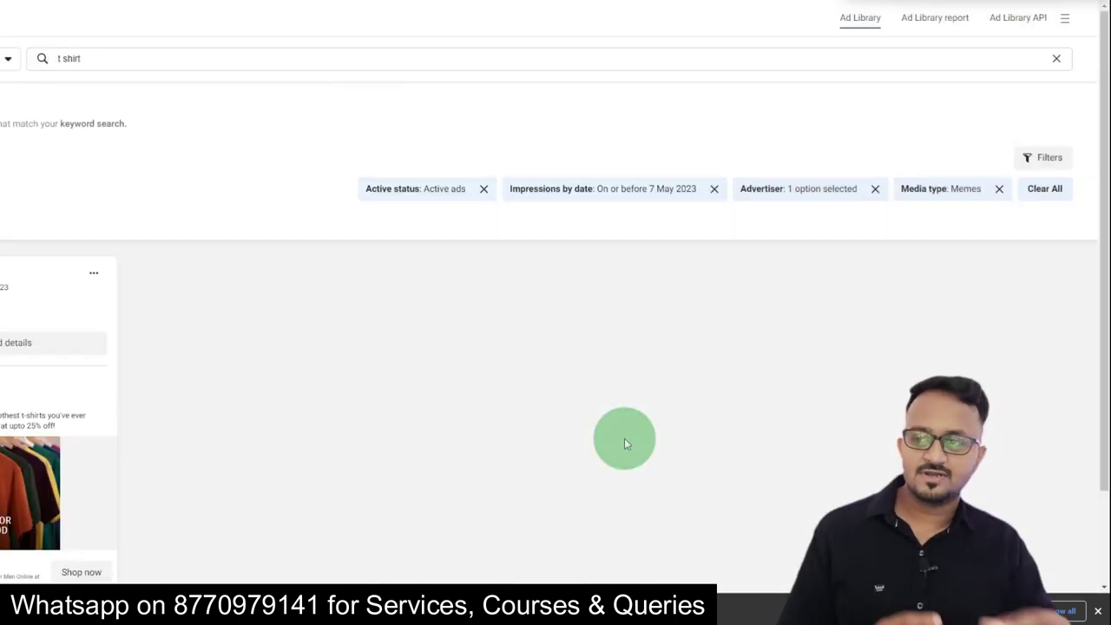
- Examine the creative and text of the filtered DaMENSCH t-shirt ad
scroll(521, 408, down, 2)
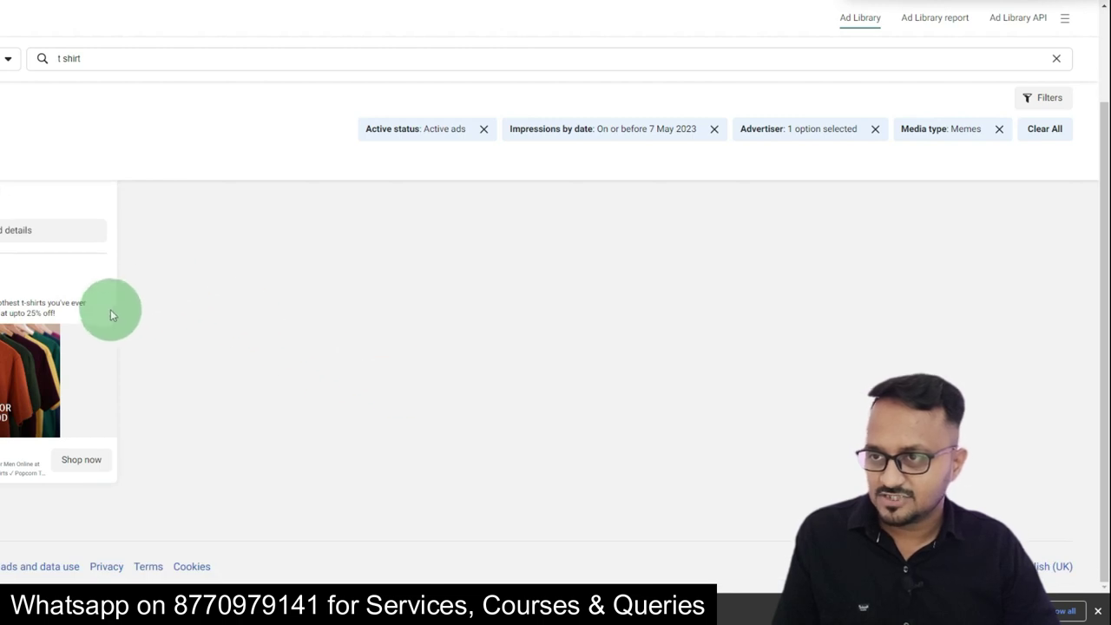
scroll(87, 330, up, 1)
scroll(17, 455, down, 1)
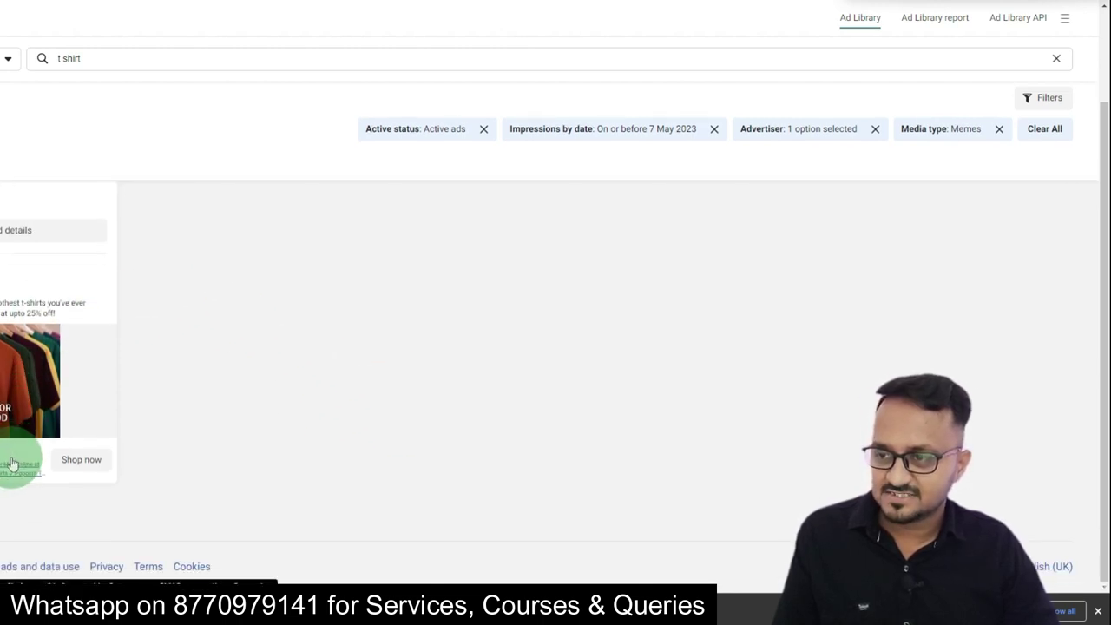
scroll(8, 460, up, 2)
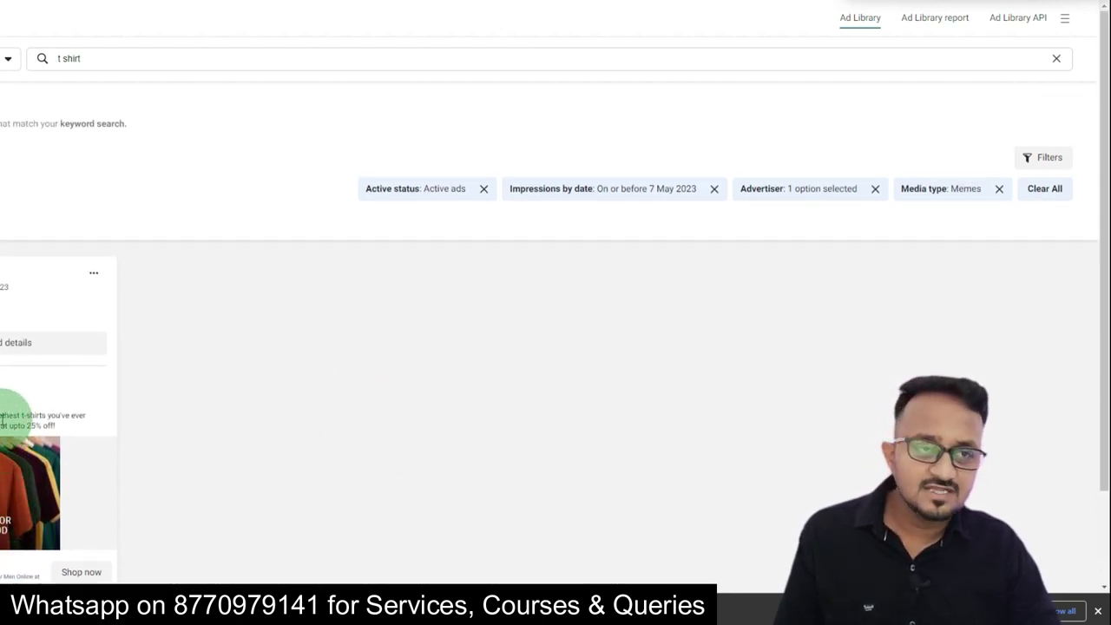
- Remove the impressions date filter from the DaMENSCH search and apply the remaining filters
click(1041, 157)
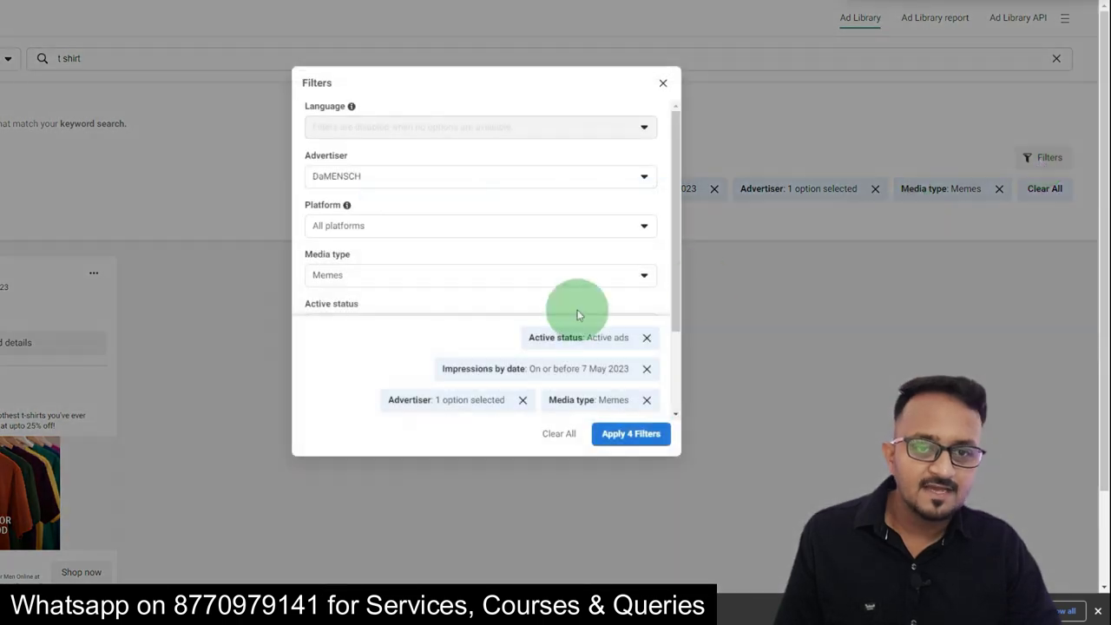
click(647, 368)
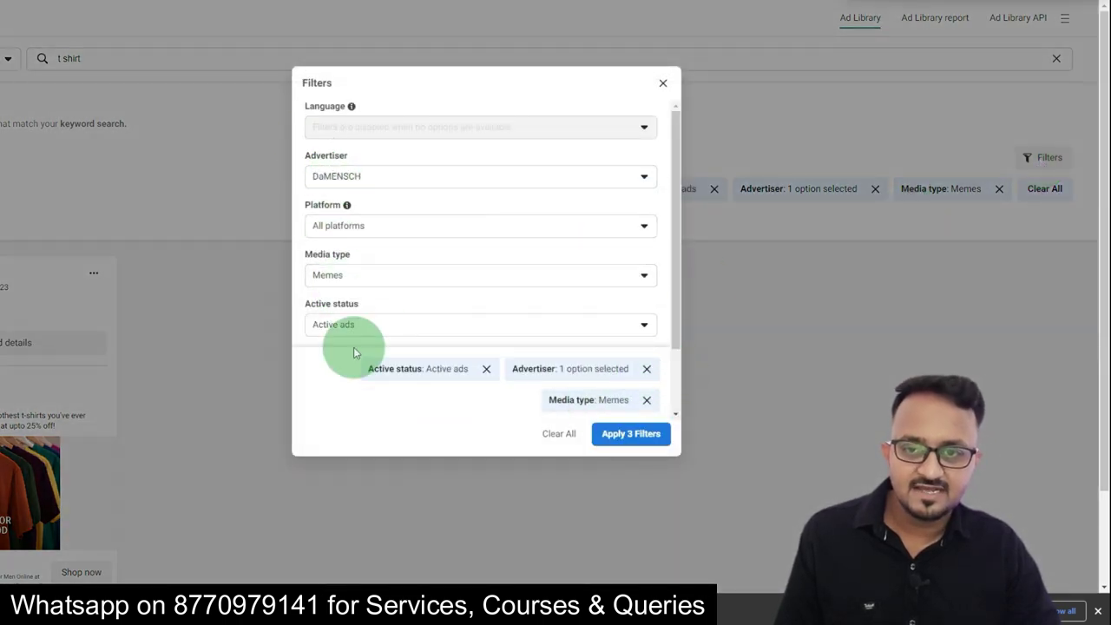
scroll(354, 352, down, 2)
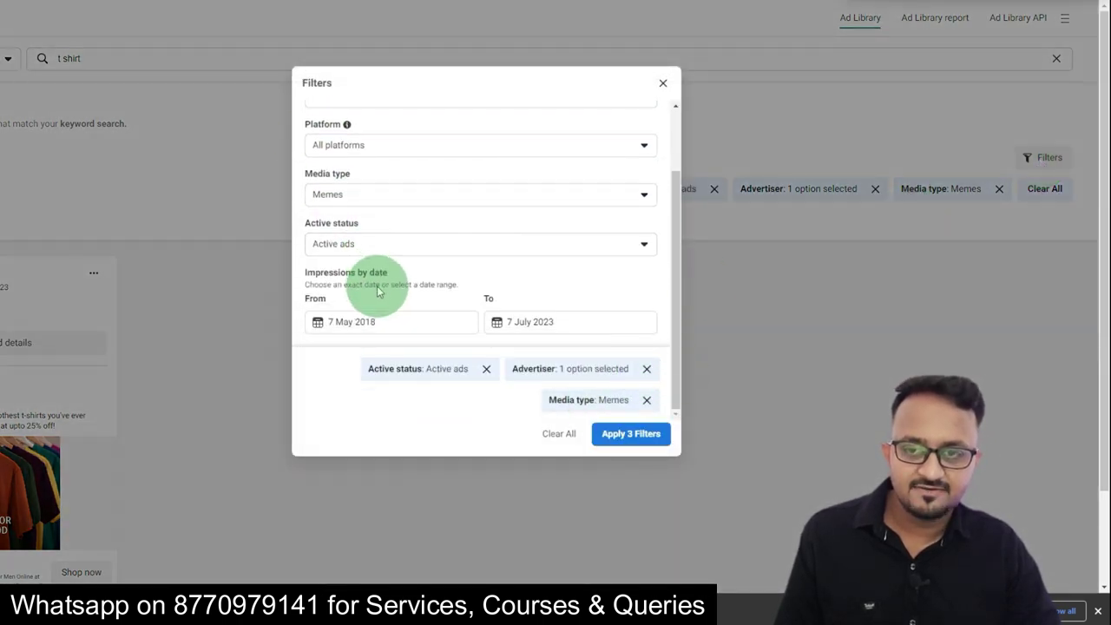
click(615, 448)
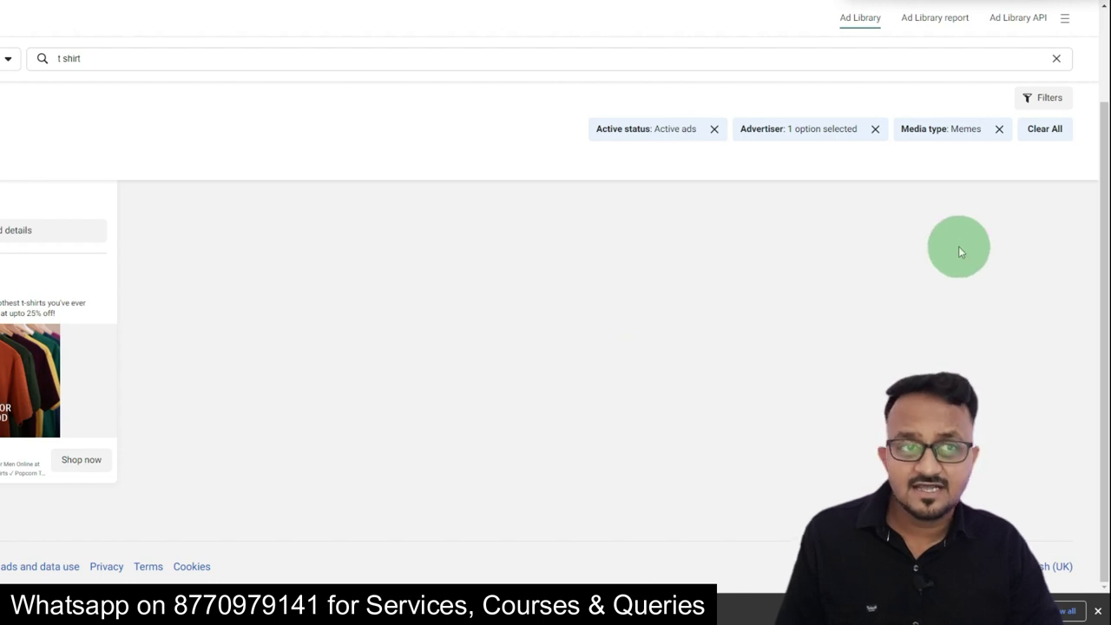
- Remove the Memes media type filter, apply the remaining filters, and browse DaMENSCH's active ads
click(1044, 101)
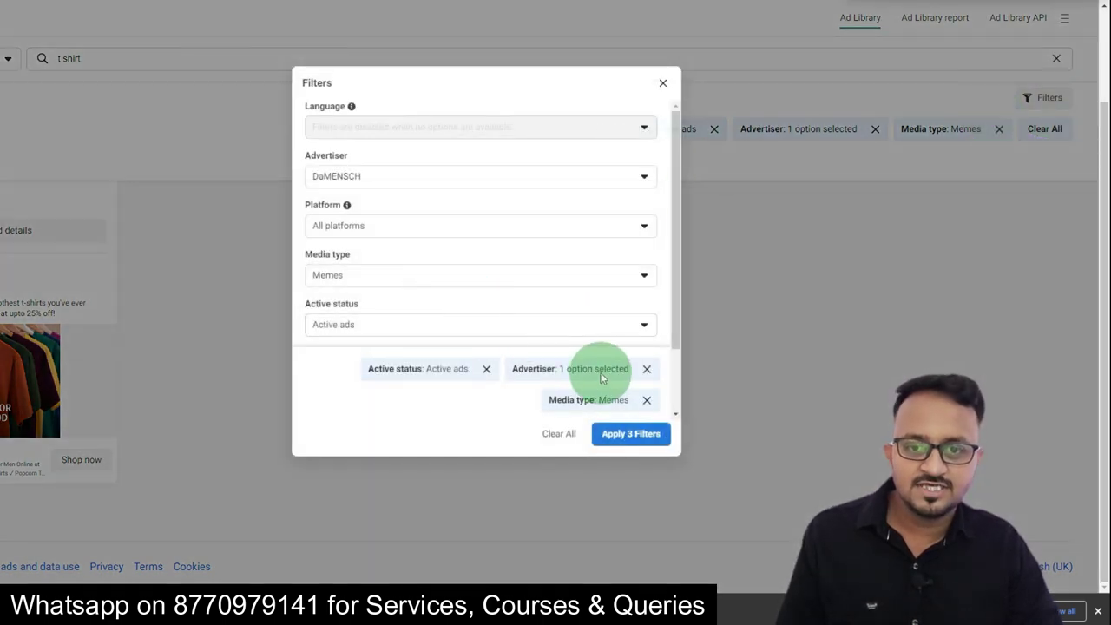
click(647, 400)
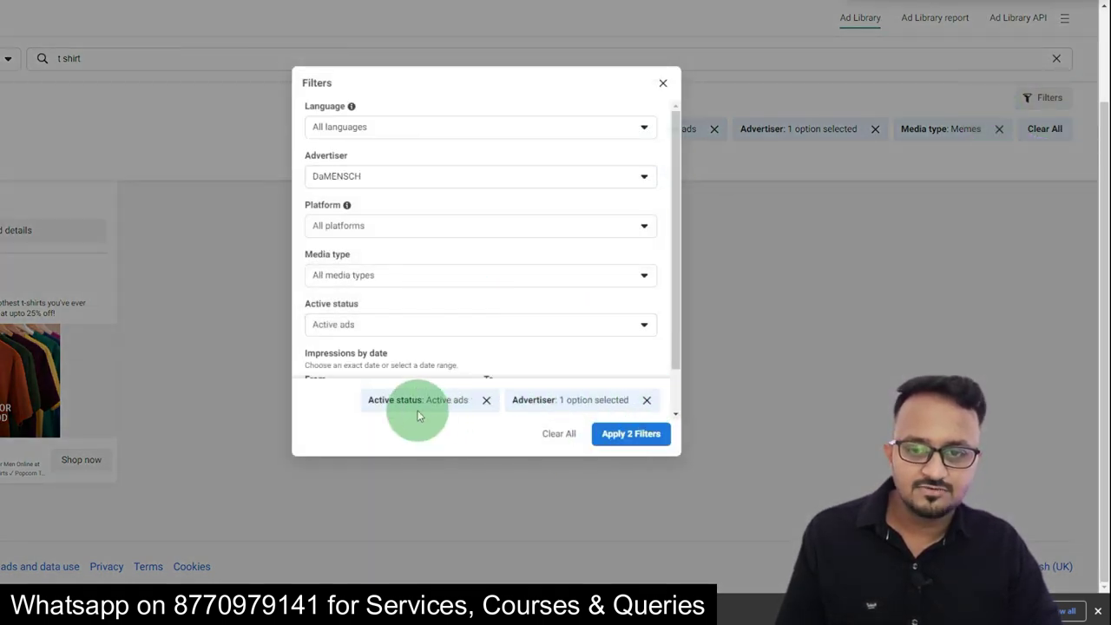
click(625, 434)
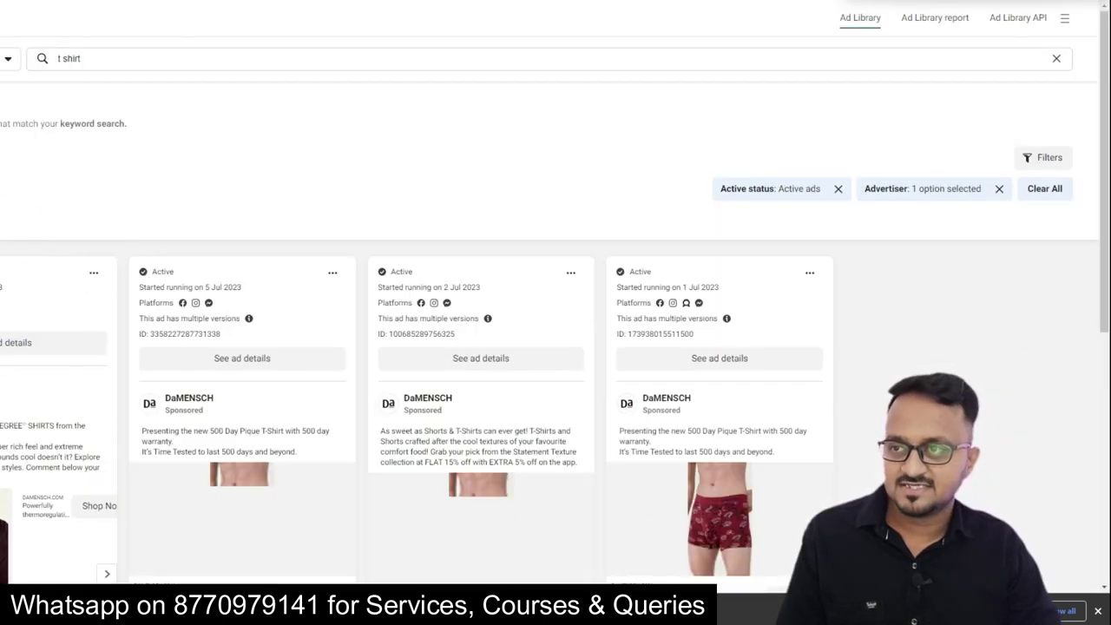
scroll(9, 135, down, 2)
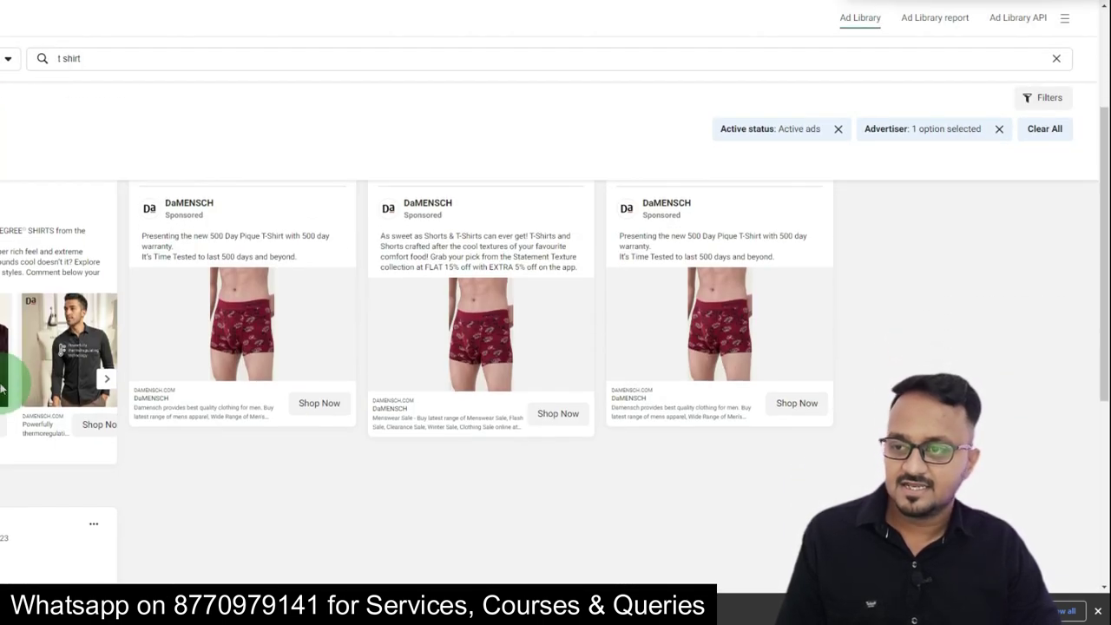